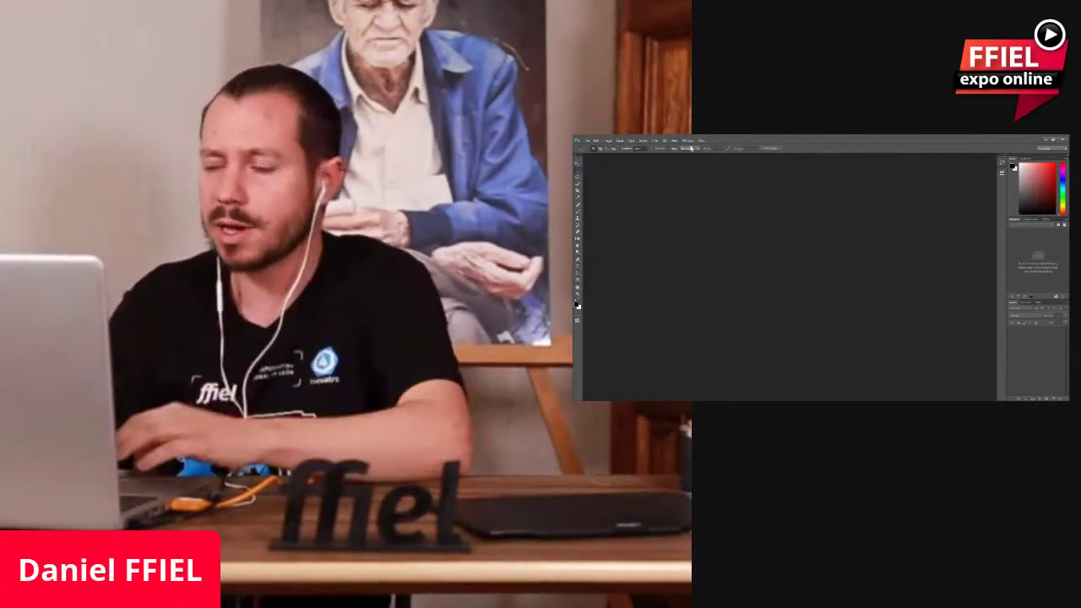
Step: Launch the Photomerge automation and browse for its source files
left_click(588, 141)
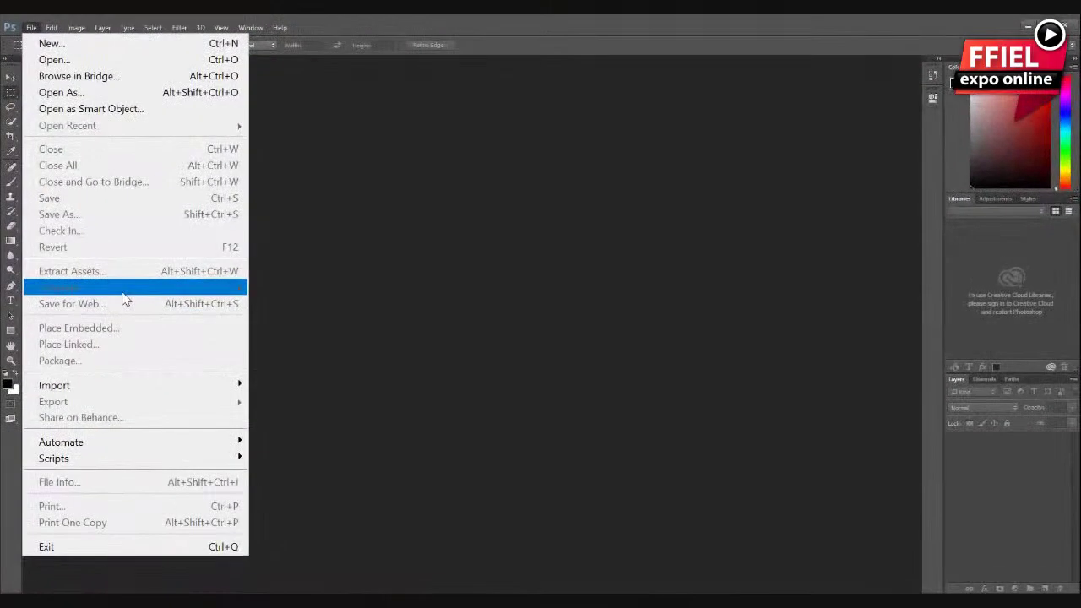
mouse_move(152, 446)
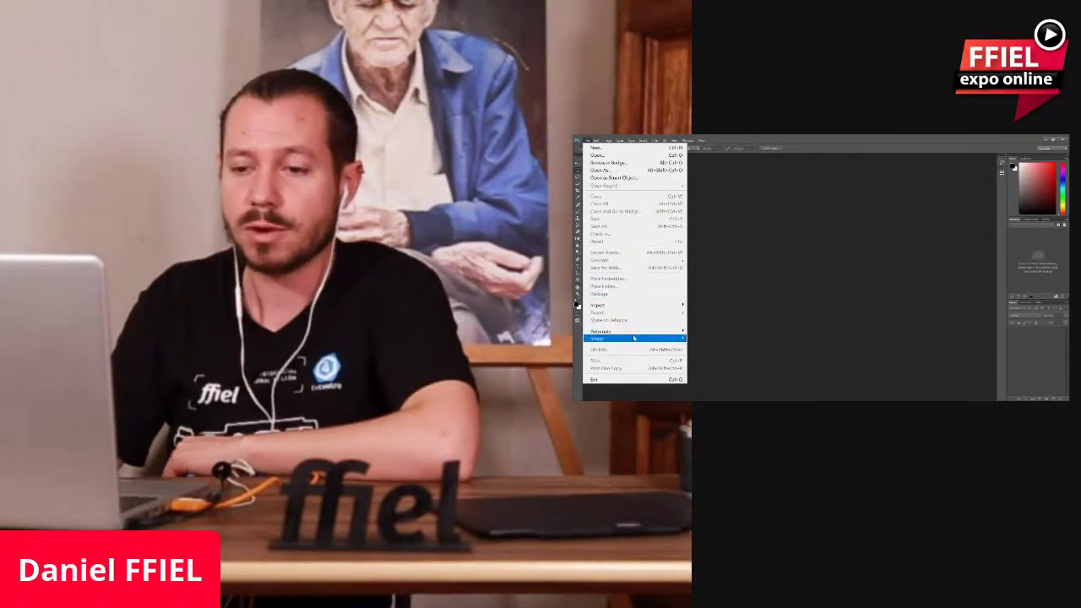
mouse_move(630, 339)
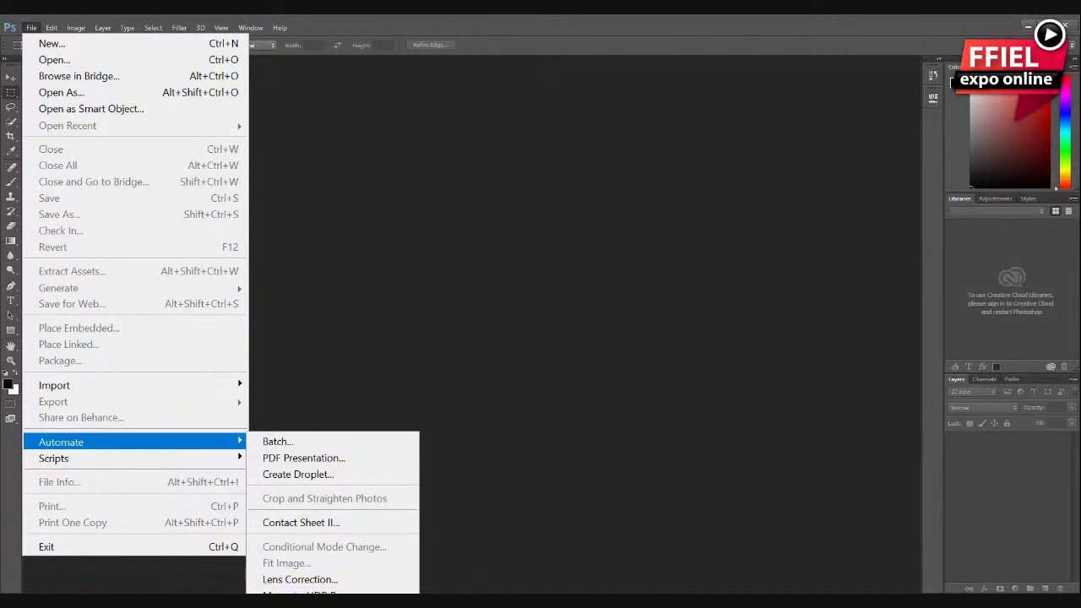
key("Escape")
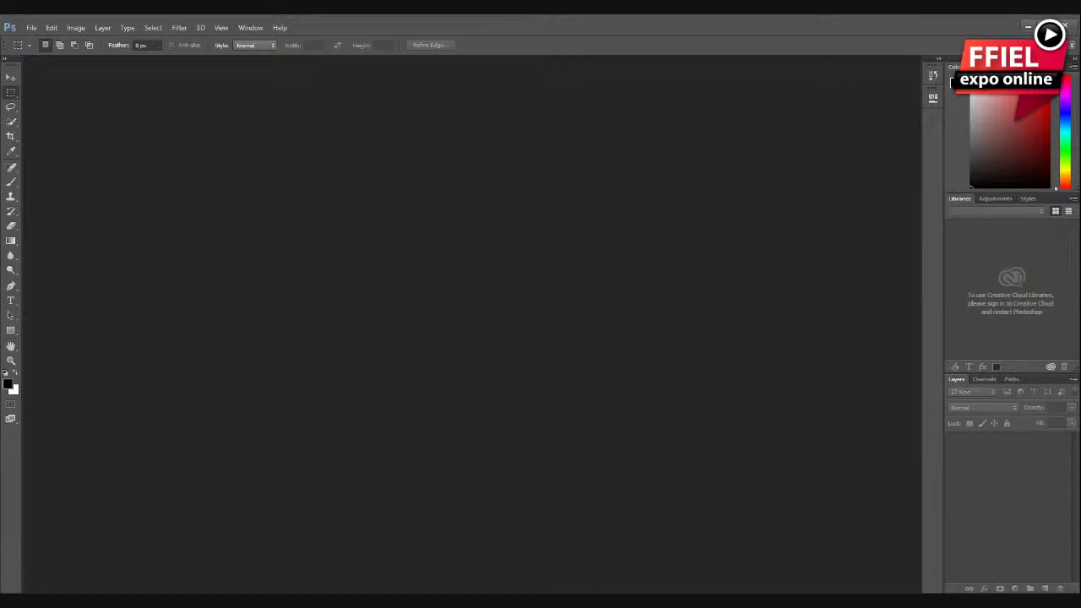
left_click(647, 197)
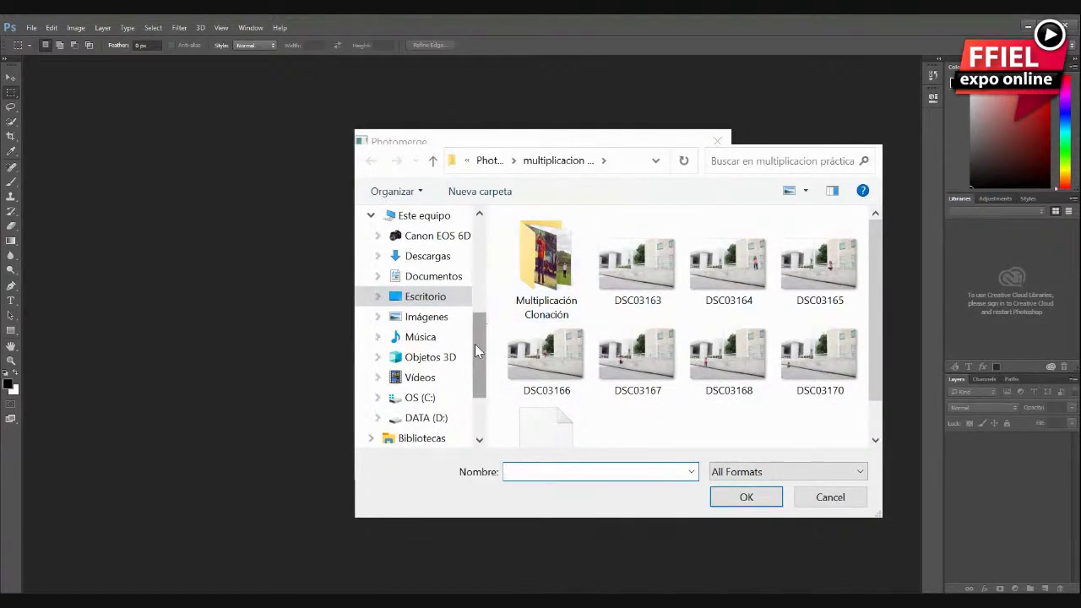
Step: Go to folder 2 inside the nested Panorámicas folders of the Photoshop course folder on the desktop
left_click(484, 163)
left_click(483, 166)
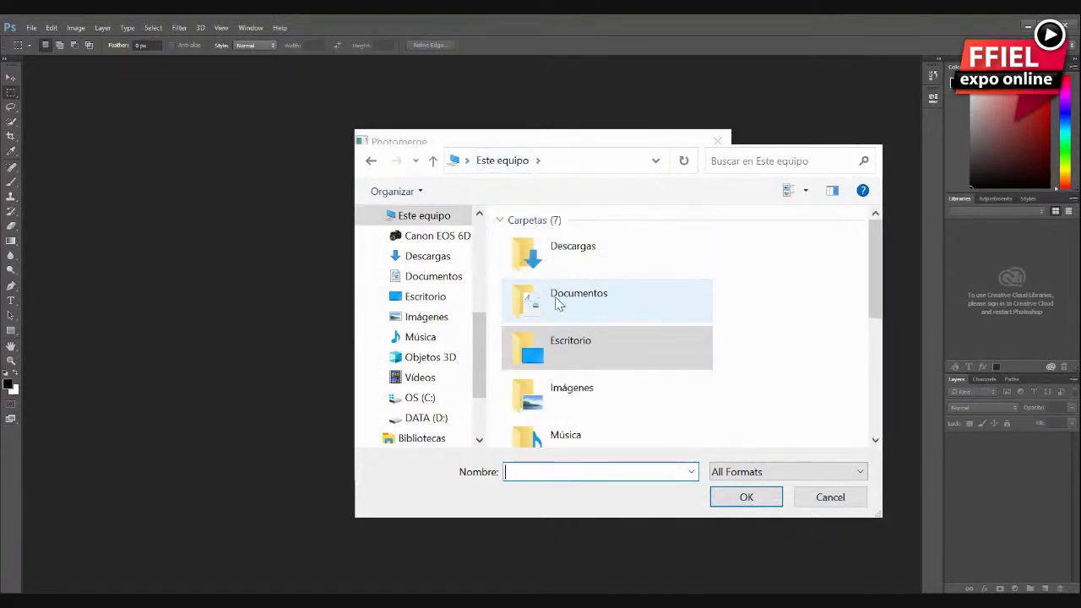
double_click(586, 350)
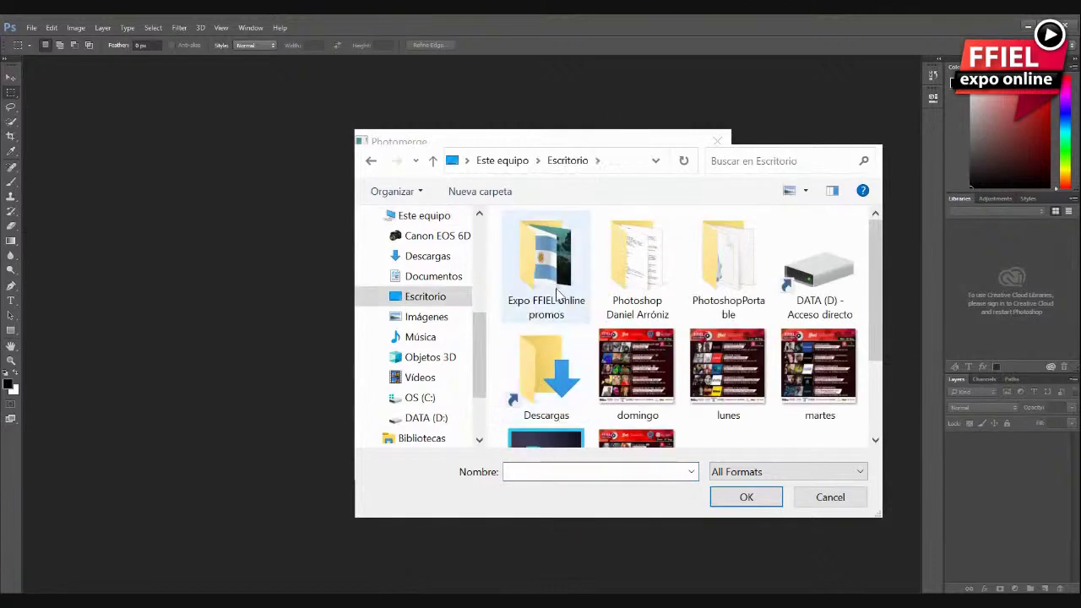
double_click(651, 260)
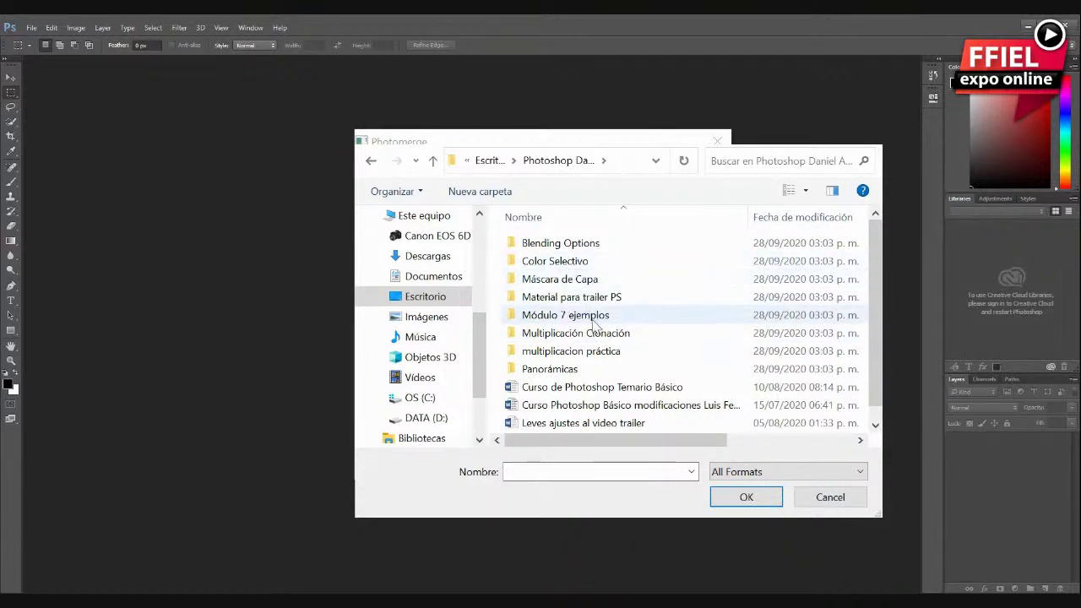
double_click(575, 369)
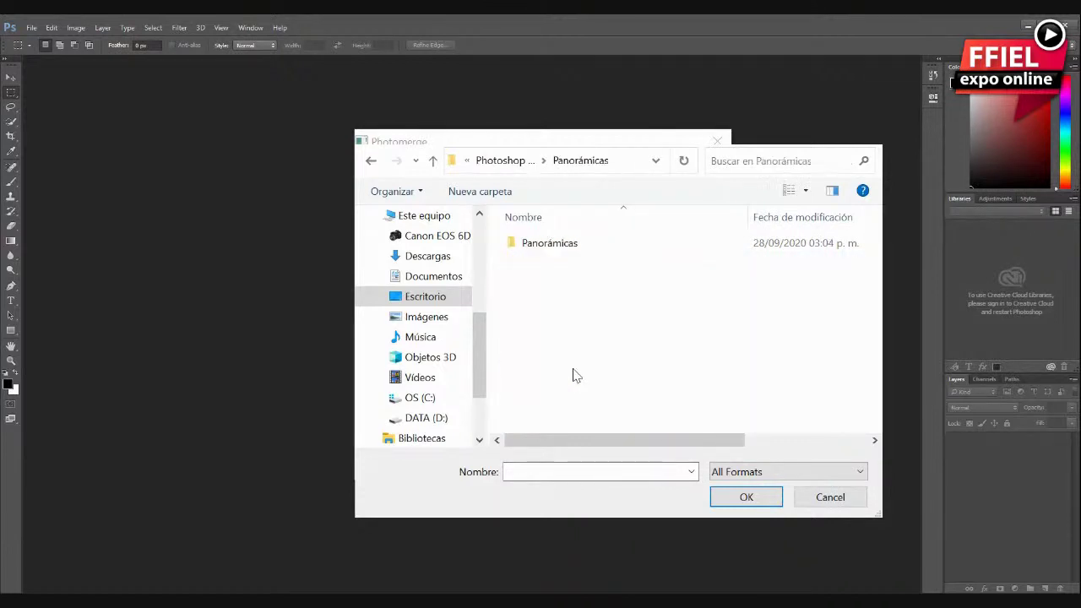
double_click(574, 247)
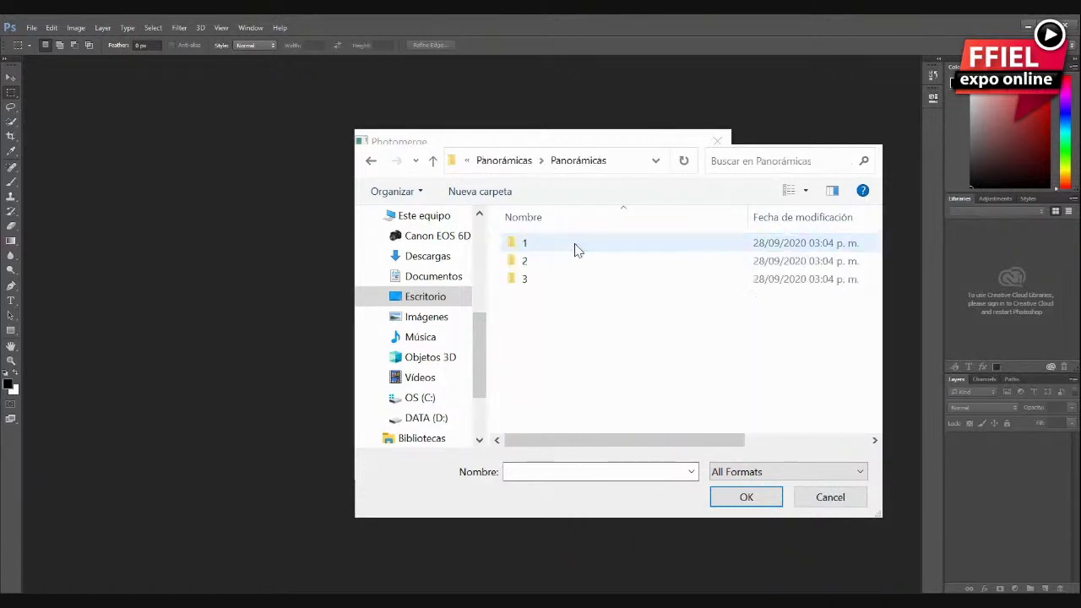
double_click(524, 261)
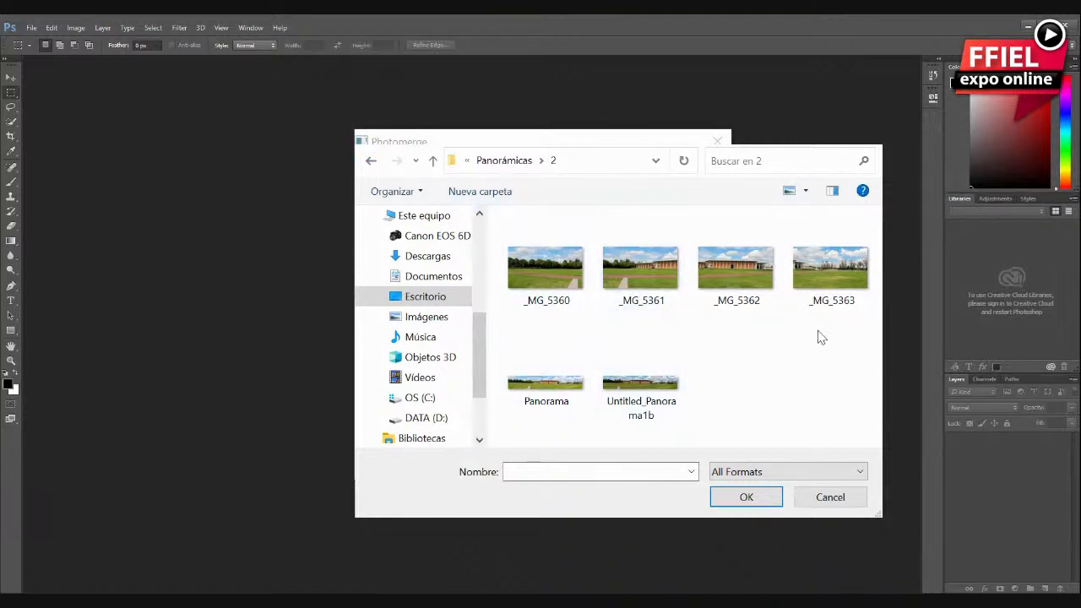
Step: Add the four photos _MG_5360 through _MG_5363 as sources and merge them into a panorama
left_click_drag(849, 321, 718, 279)
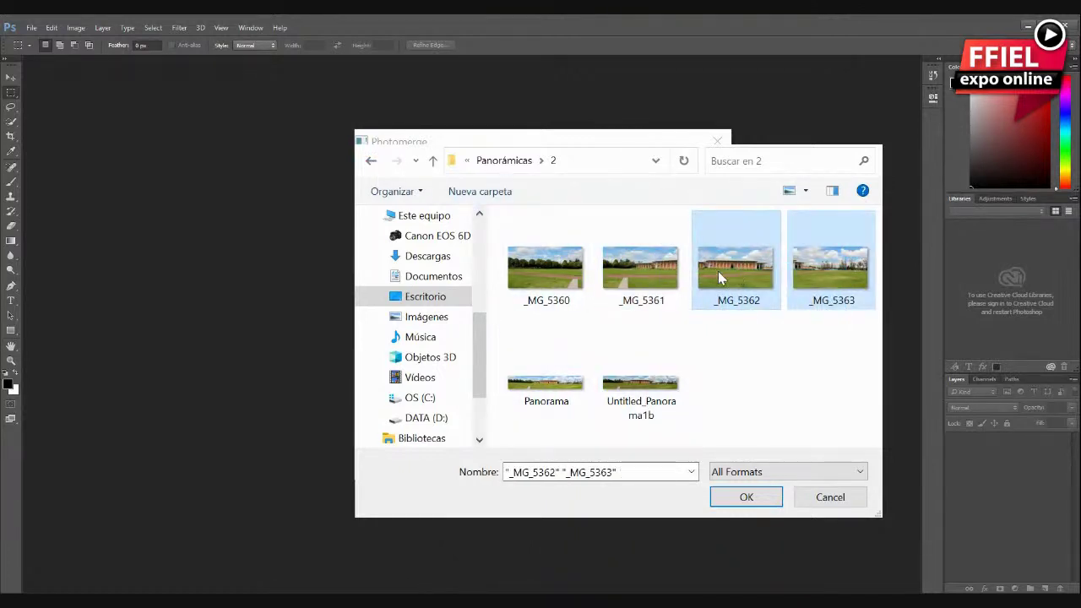
left_click(555, 260, "ctrl")
left_click(625, 270, "ctrl")
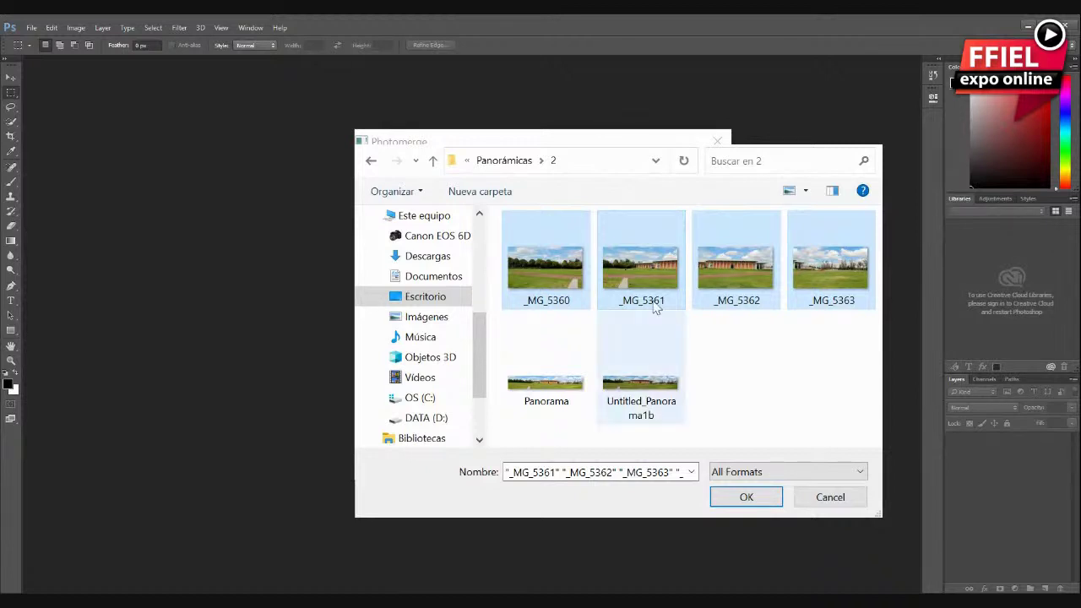
left_click(749, 498)
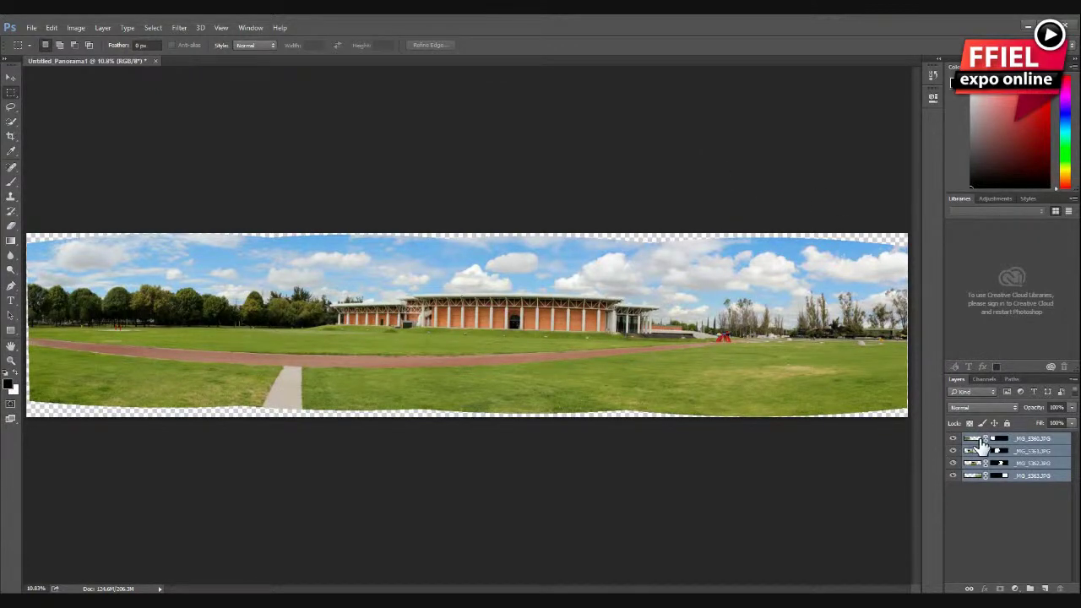
Step: Detach the Layers panel, place it above the panorama and enlarge it so all four layers fit
left_click_drag(957, 384, 699, 158)
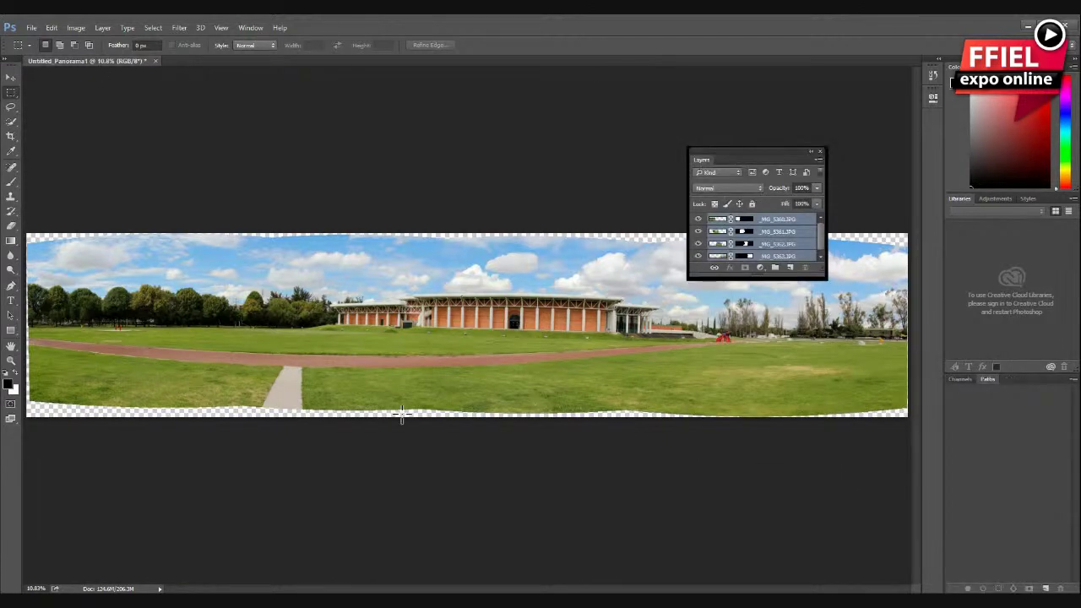
left_click(746, 155)
left_click_drag(745, 150, 672, 90)
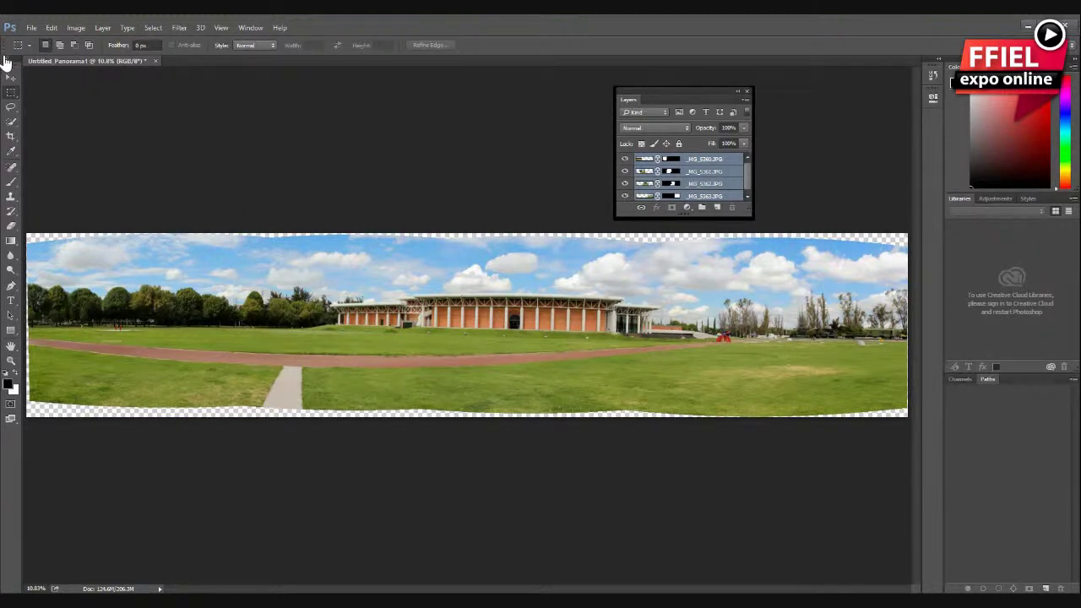
mouse_move(683, 92)
left_mouse_down()
mouse_move(507, 95)
mouse_move(657, 72)
mouse_move(676, 84)
left_mouse_up()
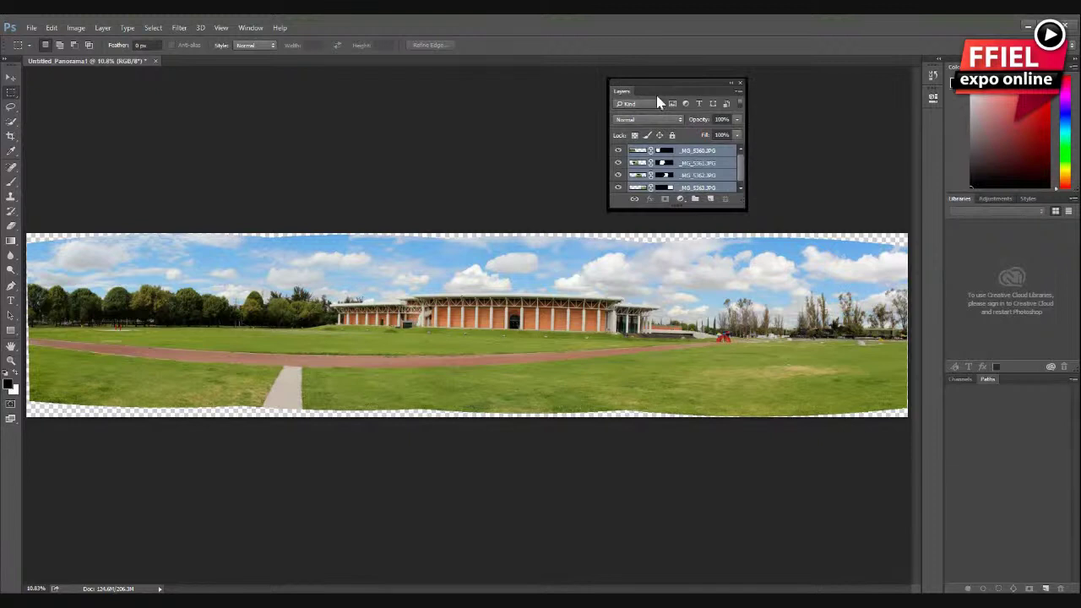
left_click_drag(741, 201, 809, 215)
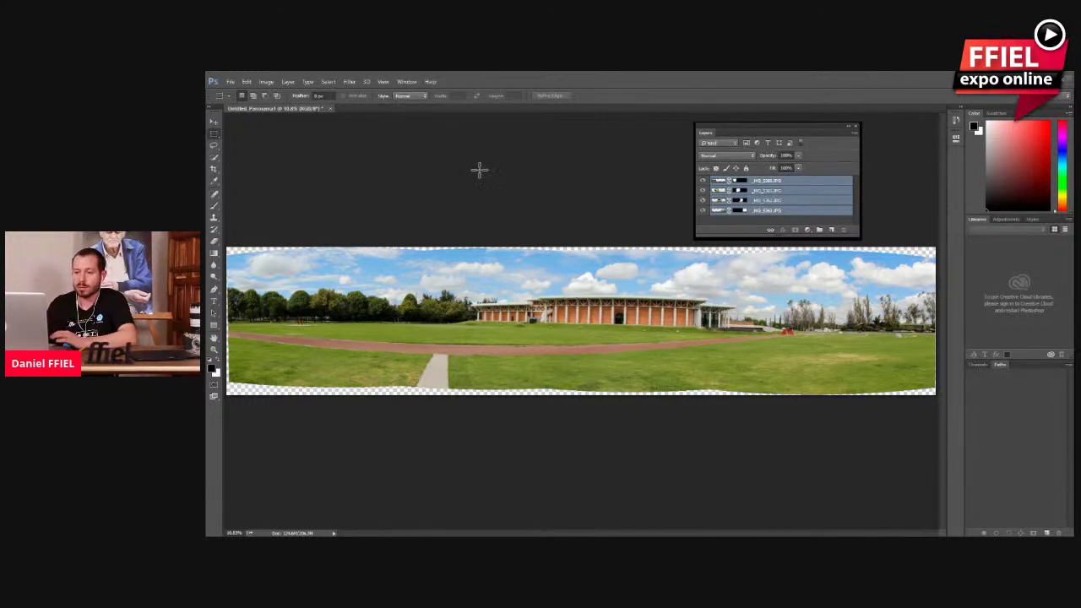
Step: Expand the toolbox to two columns and float it over the panorama's left end
left_click(211, 112)
left_click_drag(221, 105, 251, 131)
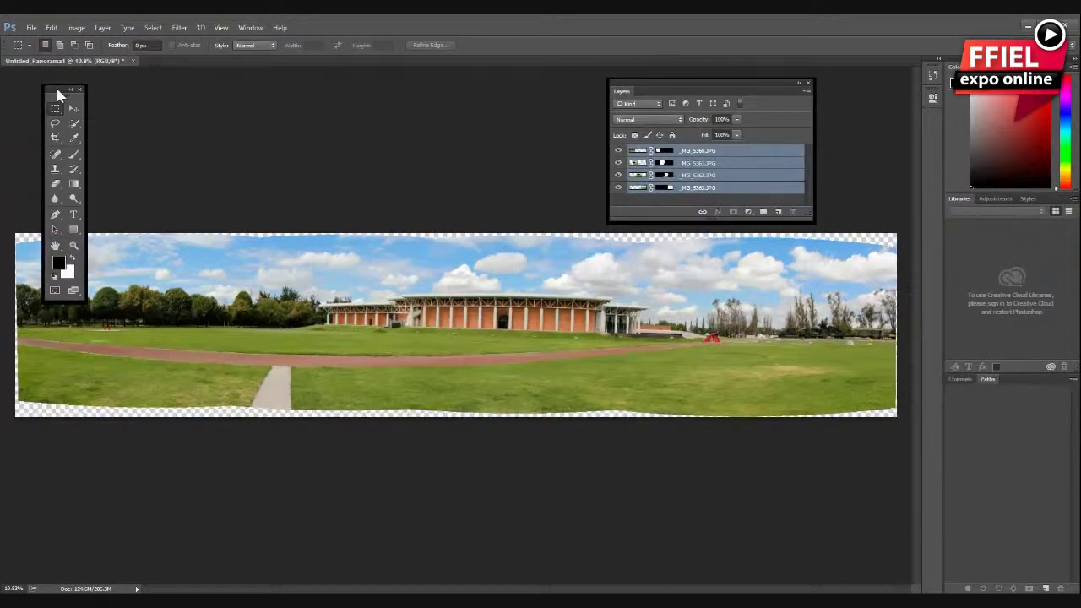
left_click_drag(58, 95, 31, 83)
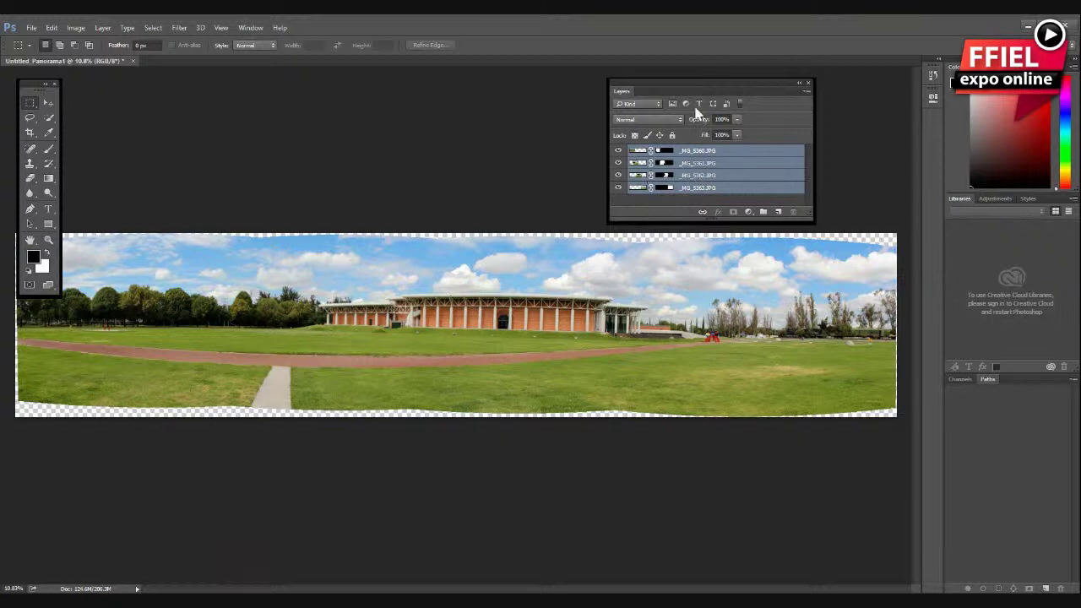
Step: Widen the floating Layers panel and move it farther from the right-hand panels
left_click(697, 86)
left_click_drag(805, 211, 849, 214)
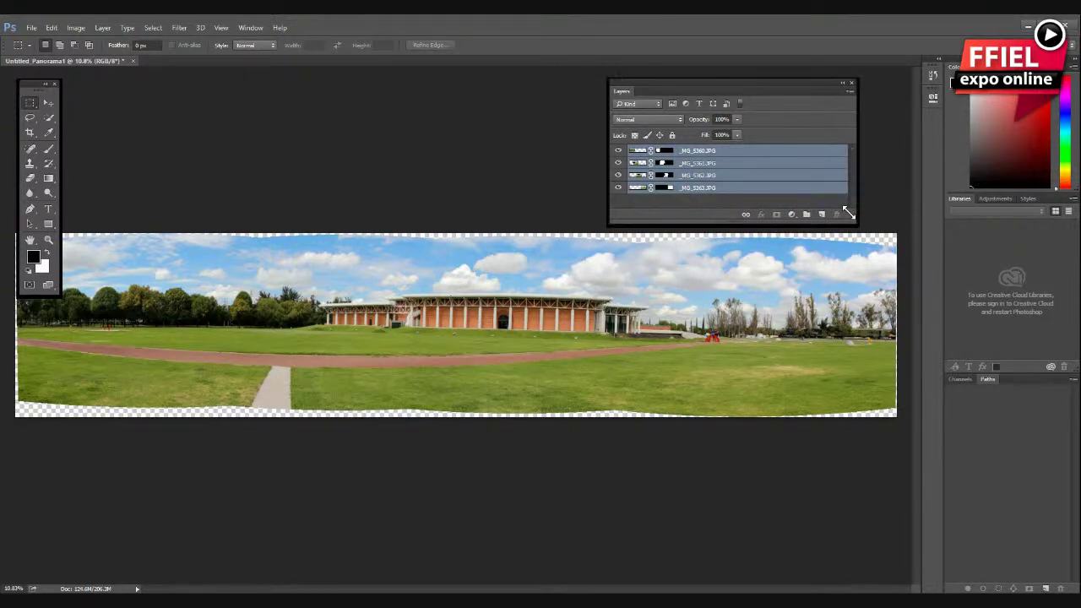
left_click_drag(667, 89, 598, 69)
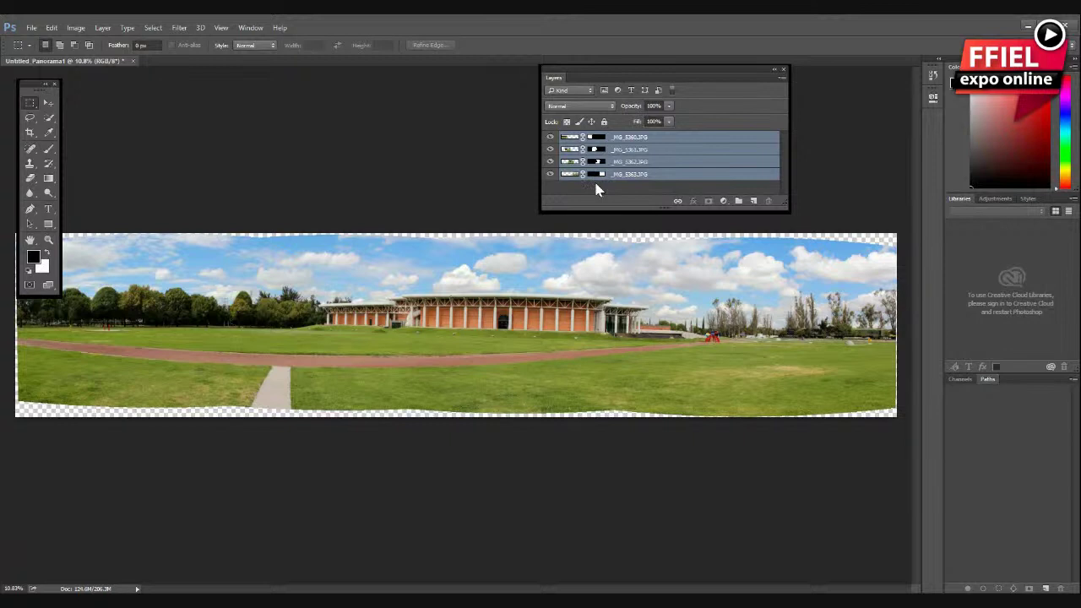
Step: Hide layers _MG_5360, _MG_5361 and _MG_5362 one by one to examine the blended pieces, and show them again
left_click(550, 139)
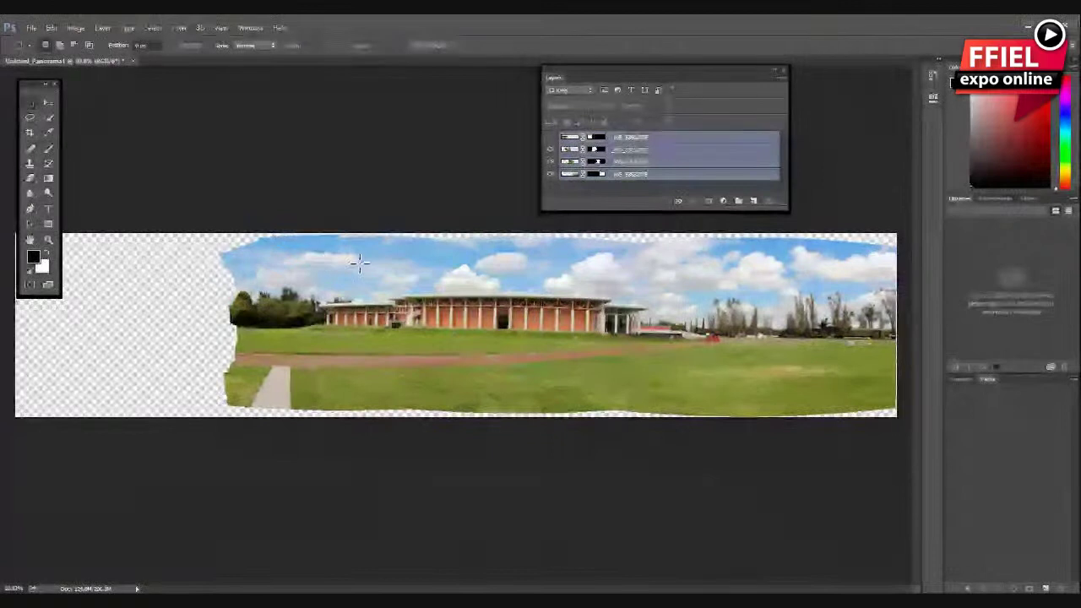
left_click(551, 152)
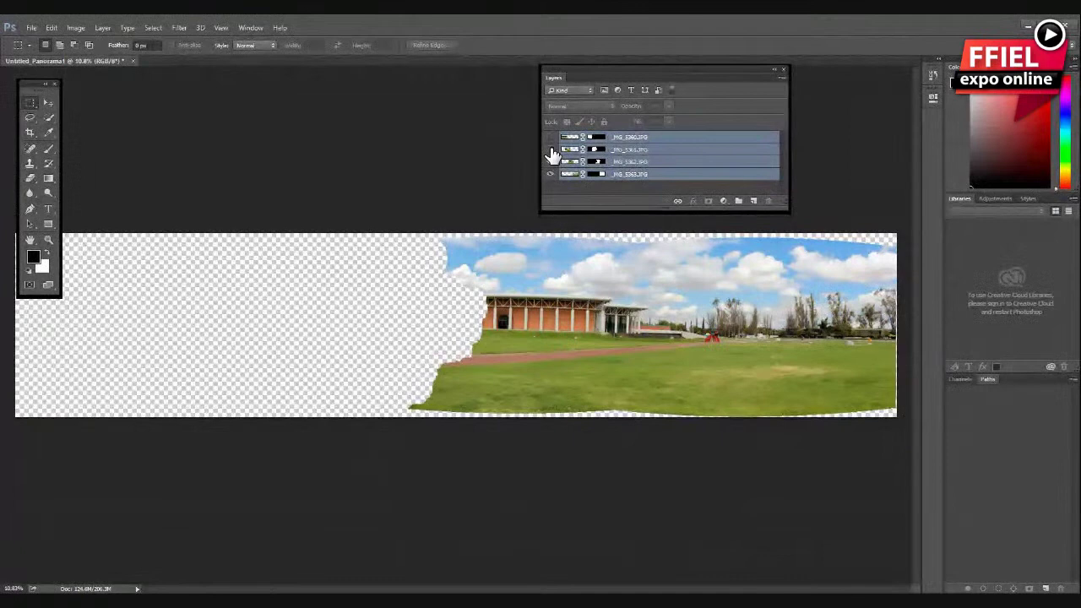
left_click(550, 171)
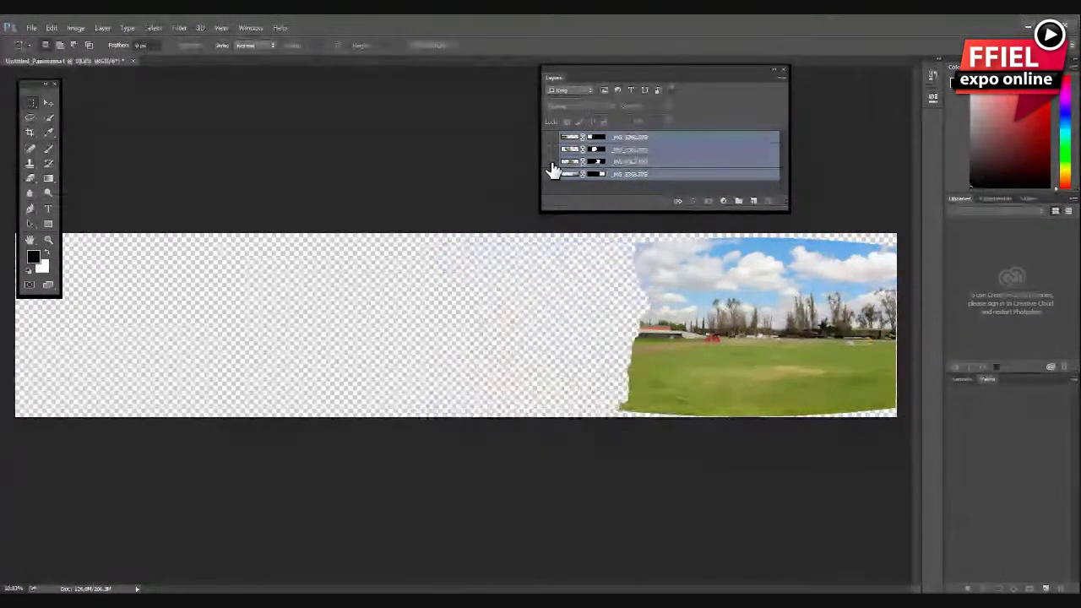
left_click_drag(551, 164, 550, 136)
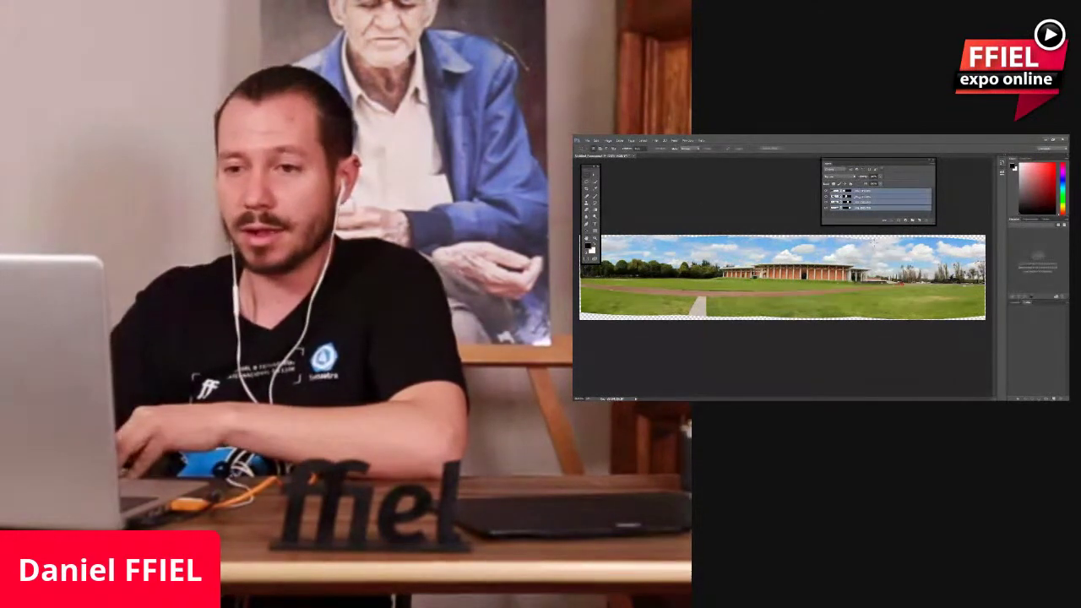
Step: Nudge the floating toolbox slightly farther over the panorama and activate the Crop tool
mouse_move(591, 171)
left_mouse_down()
mouse_move(632, 176)
mouse_move(593, 172)
left_mouse_up()
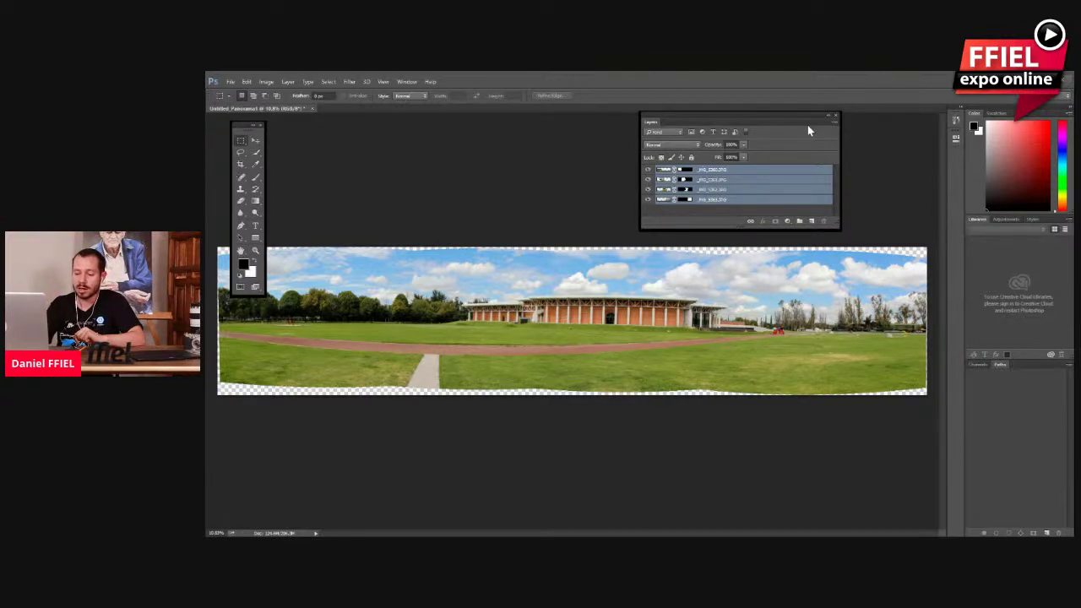
key("c")
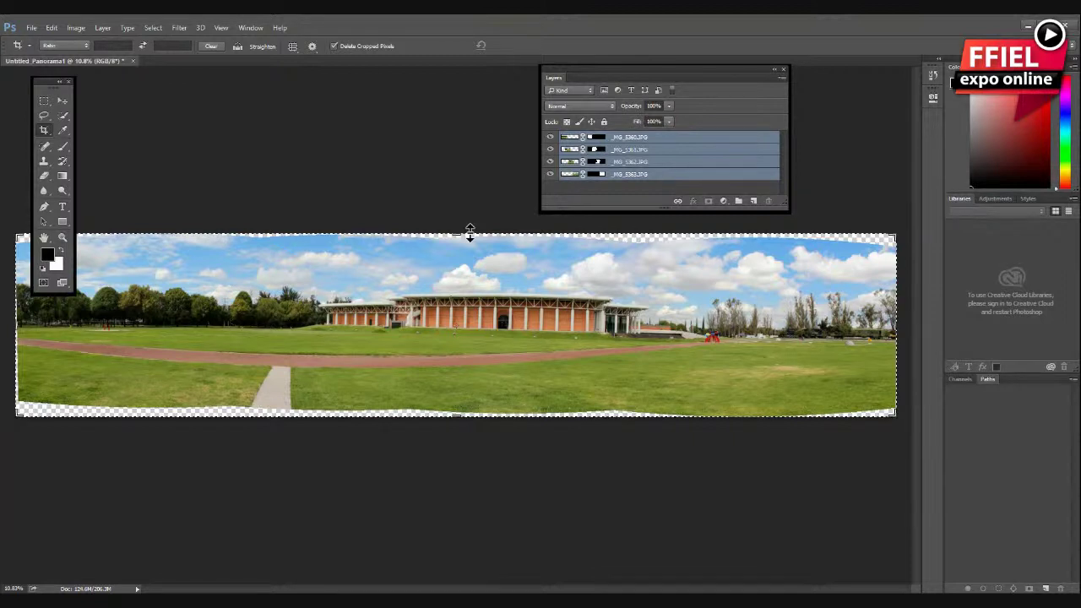
left_click_drag(470, 232, 455, 232)
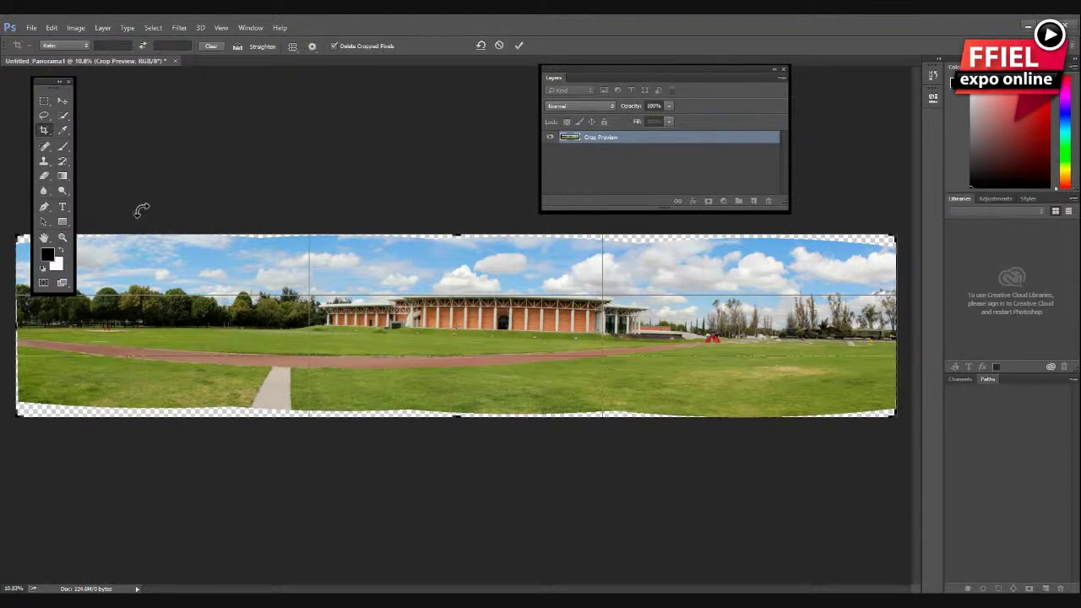
left_click(46, 144)
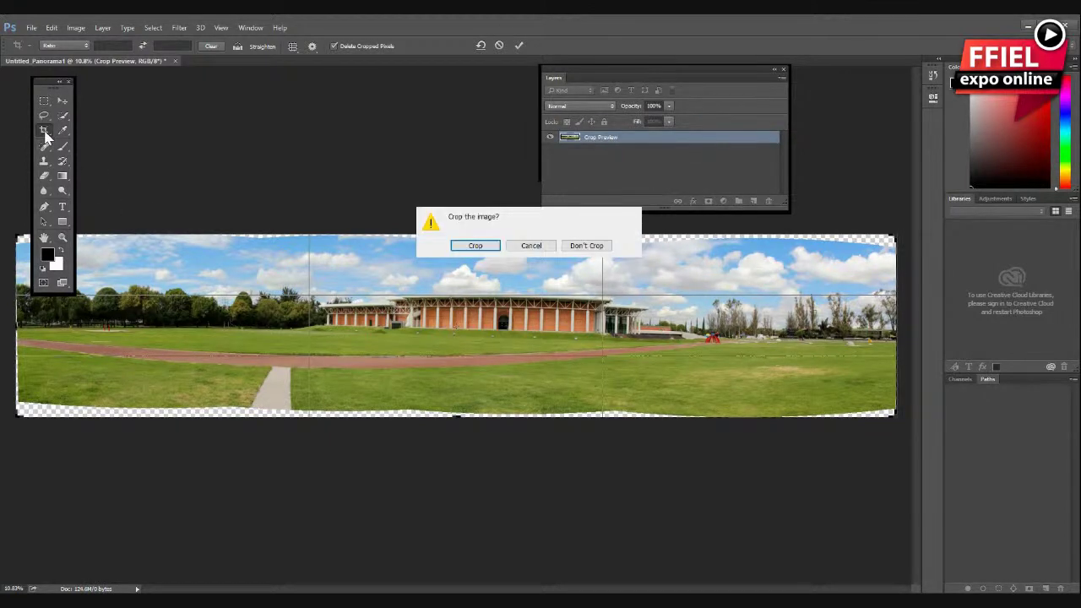
left_click(548, 244)
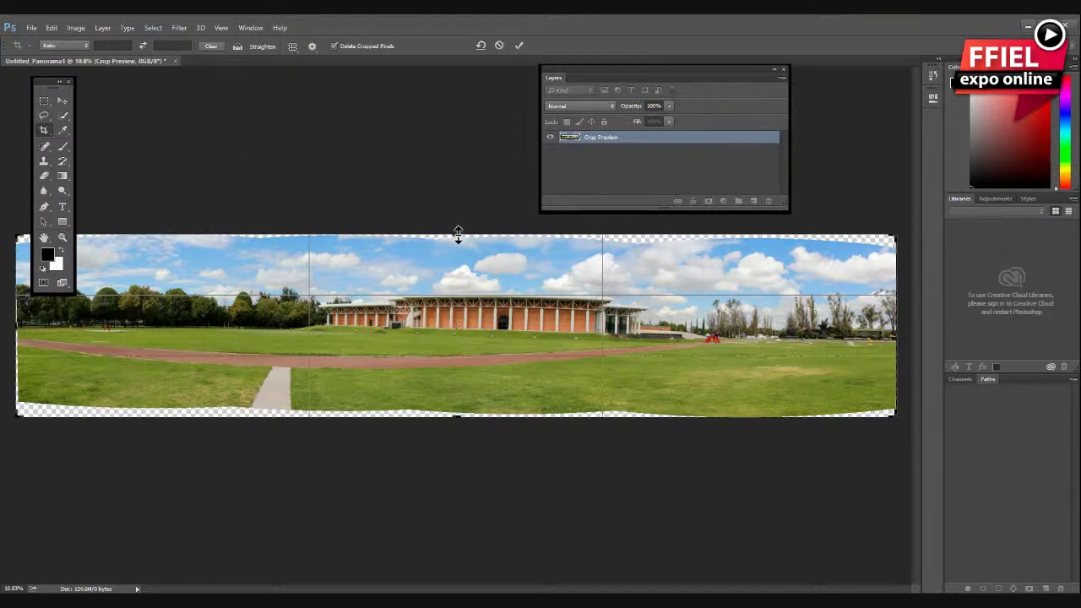
Step: Pull all four crop borders inward past the panorama's transparent edges and apply the crop
left_click_drag(458, 234, 459, 241)
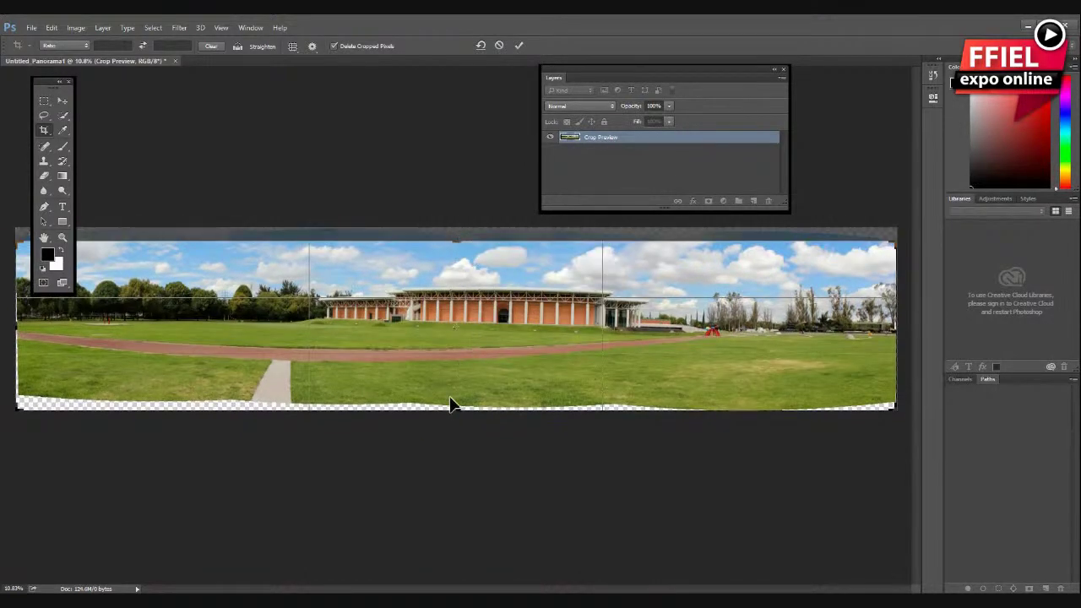
mouse_move(453, 413)
left_mouse_down()
mouse_move(459, 391)
mouse_move(459, 403)
left_mouse_up()
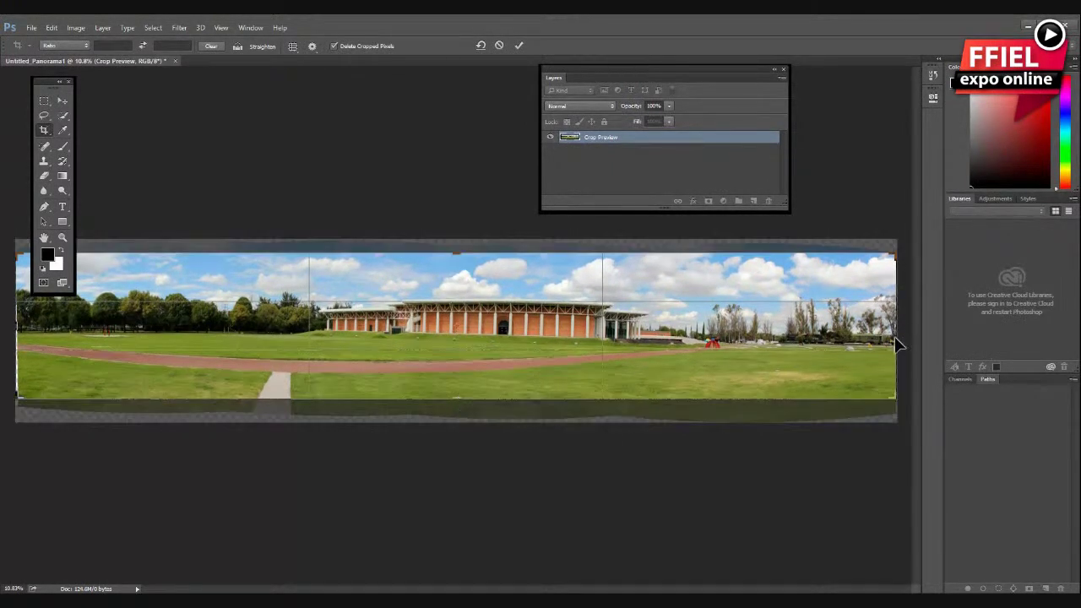
left_click_drag(894, 348, 887, 346)
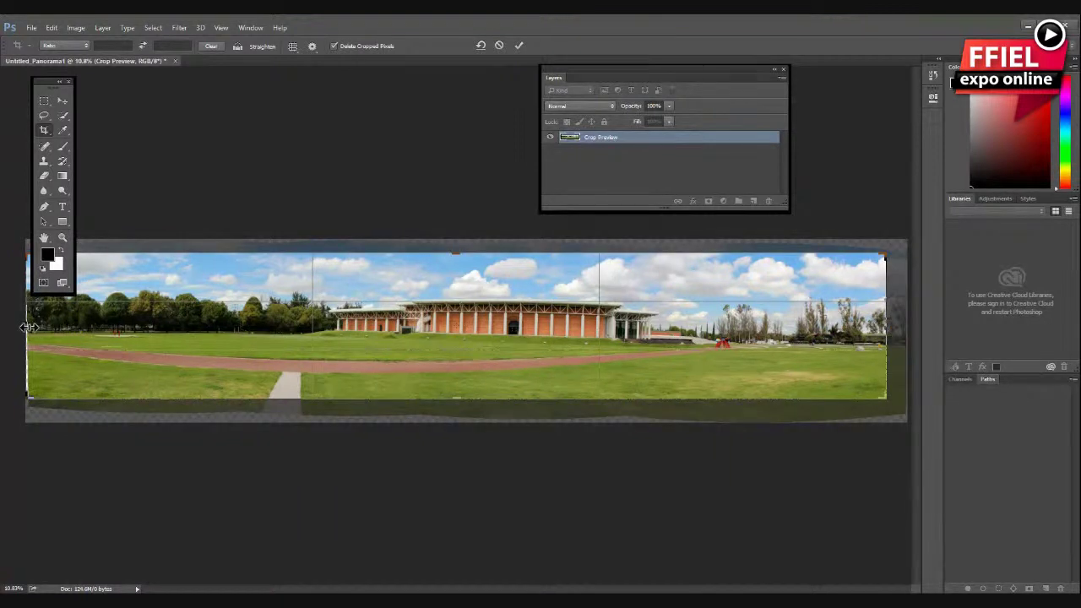
left_click_drag(28, 327, 42, 327)
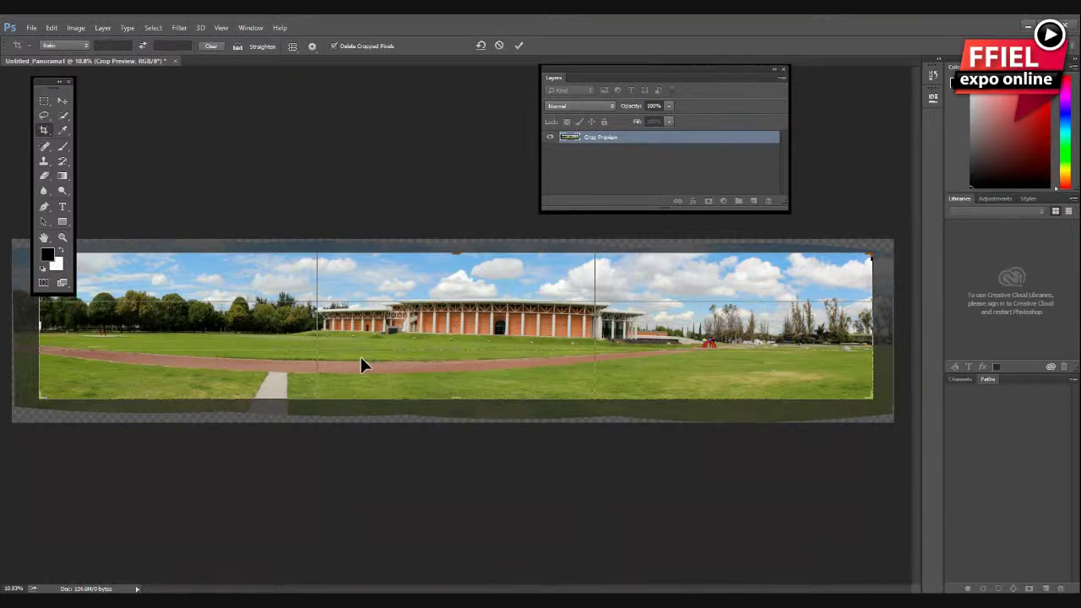
key("Return")
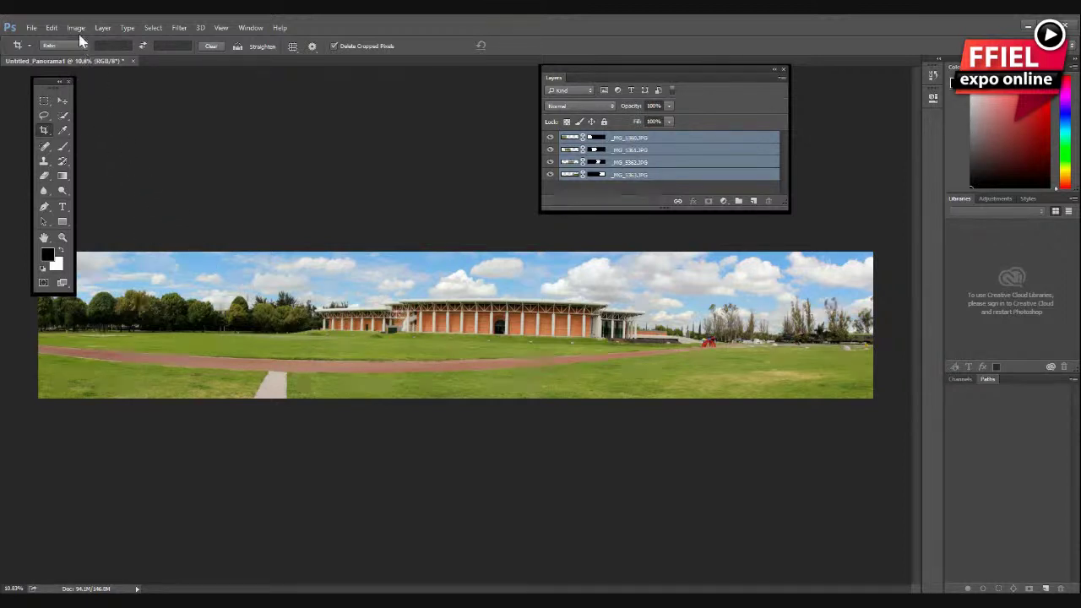
Step: Save a JPEG copy of the cropped panorama named Panoramica Pro Dynamika in folder 2
left_click(32, 28)
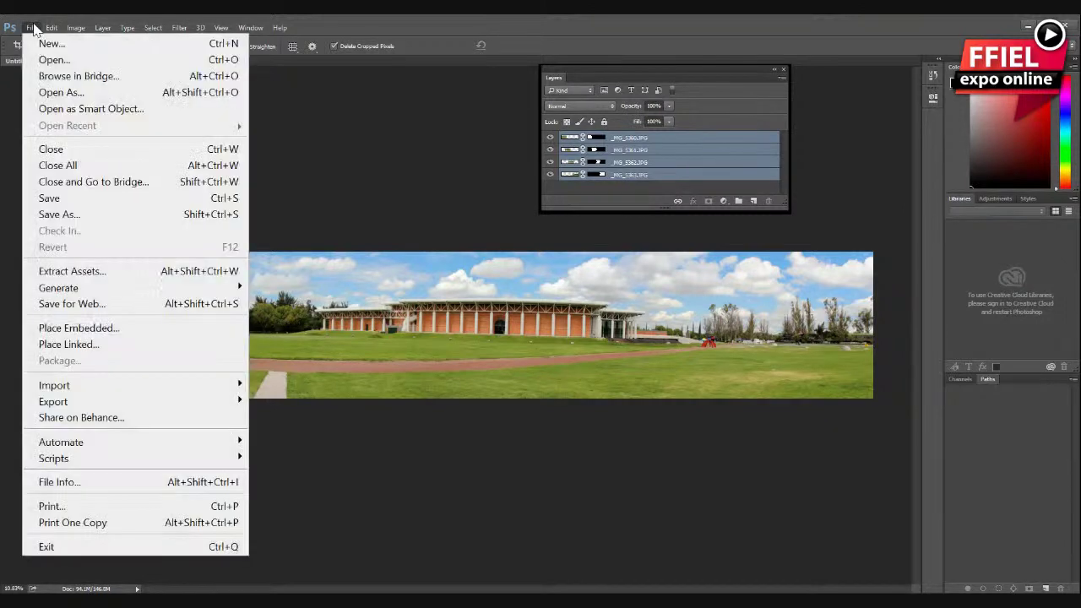
left_click(108, 217)
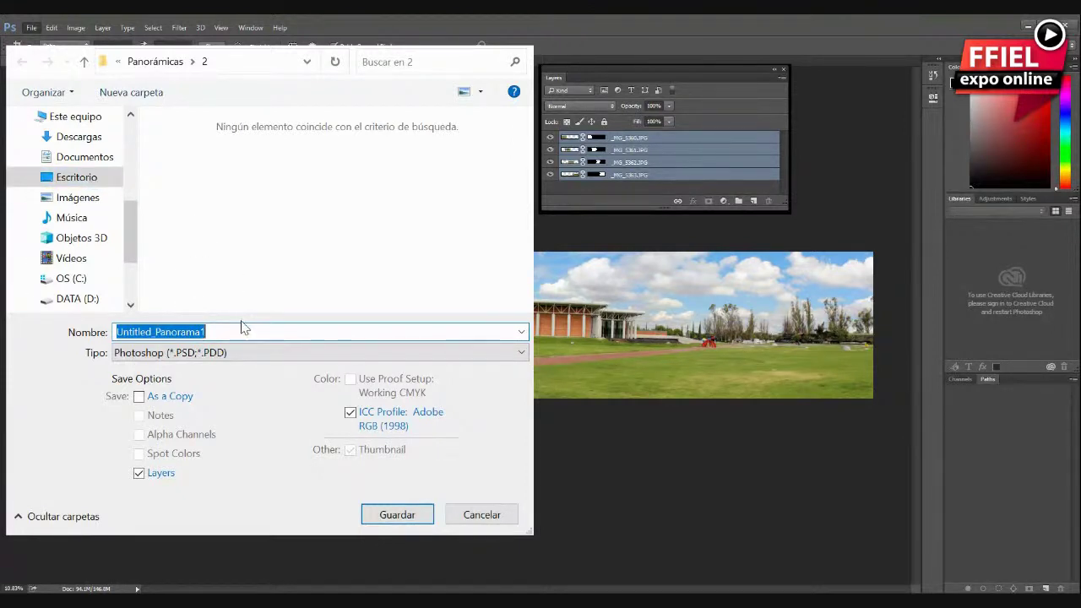
type("Pano")
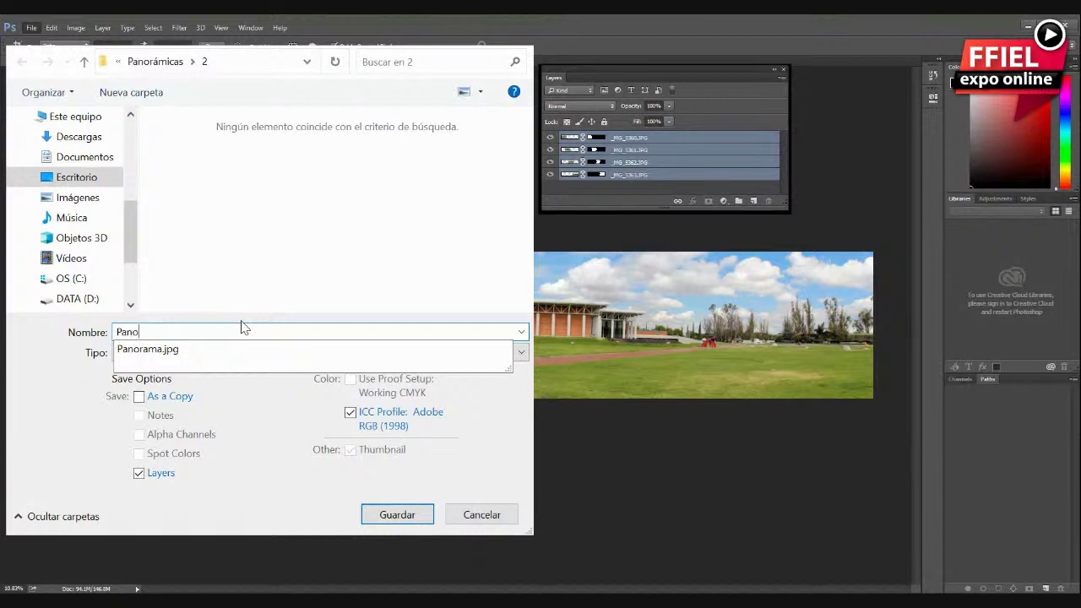
type("ramica Pro Dy")
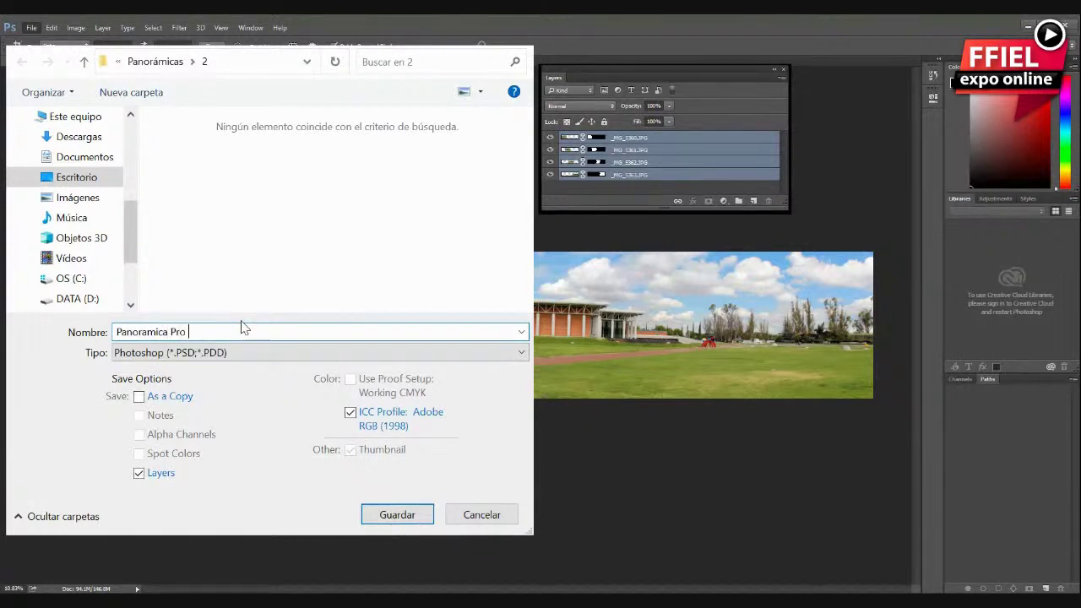
type("namika")
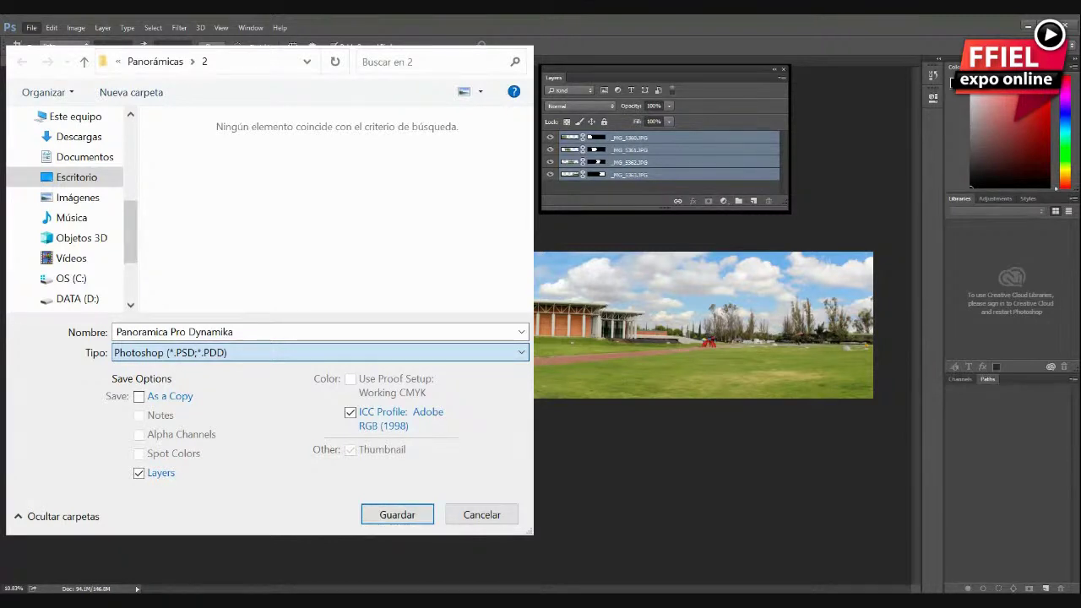
left_click(202, 169)
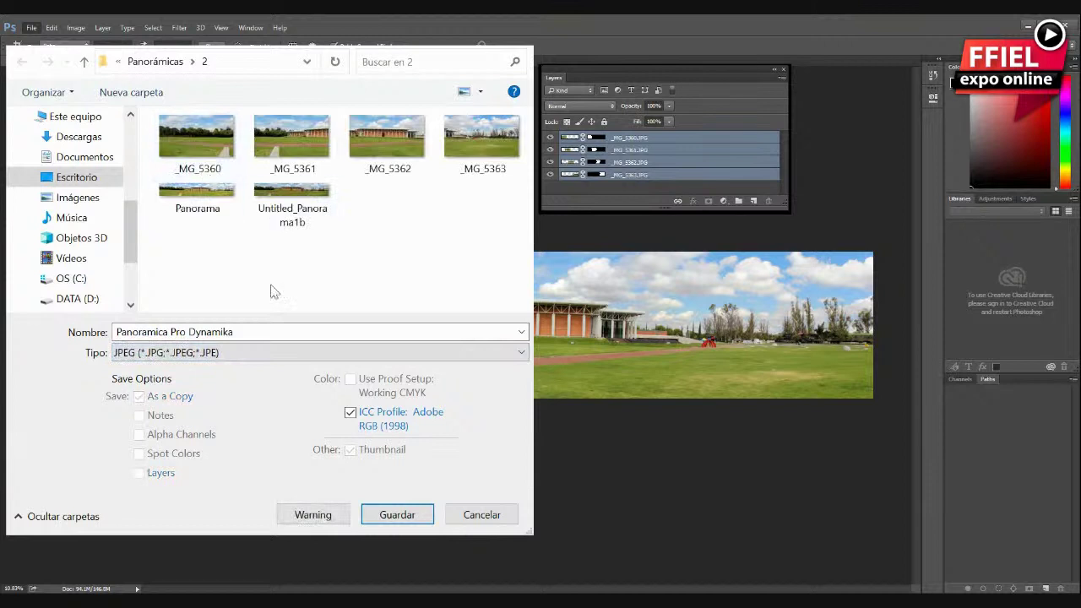
left_click(387, 517)
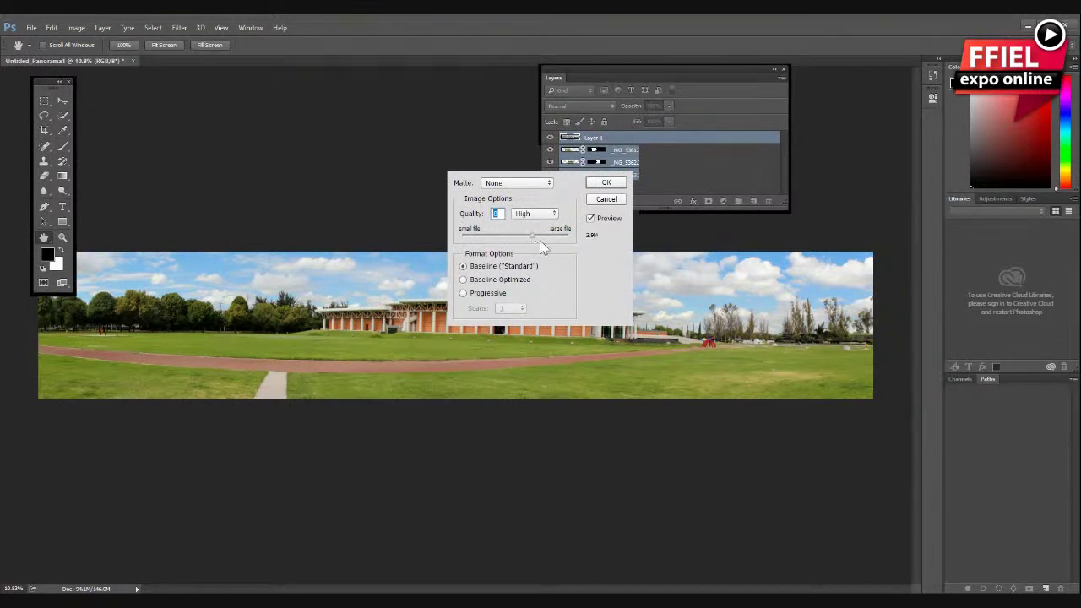
Step: Set the JPEG quality to 12 (Maximum), move the options dialog off the panorama and finish the export
left_click_drag(532, 235, 561, 234)
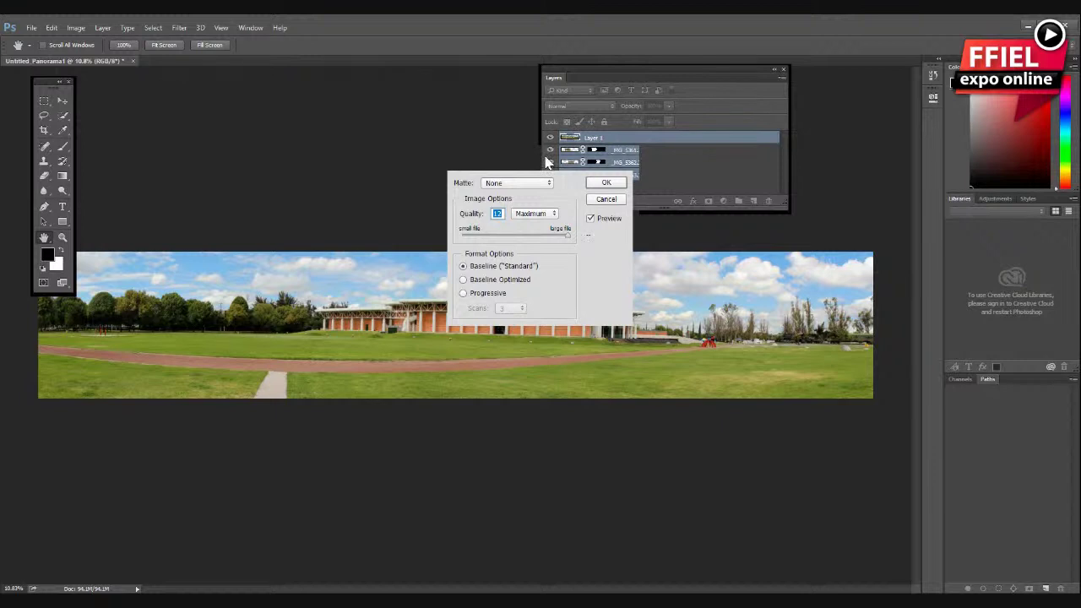
left_click_drag(546, 161, 356, 79)
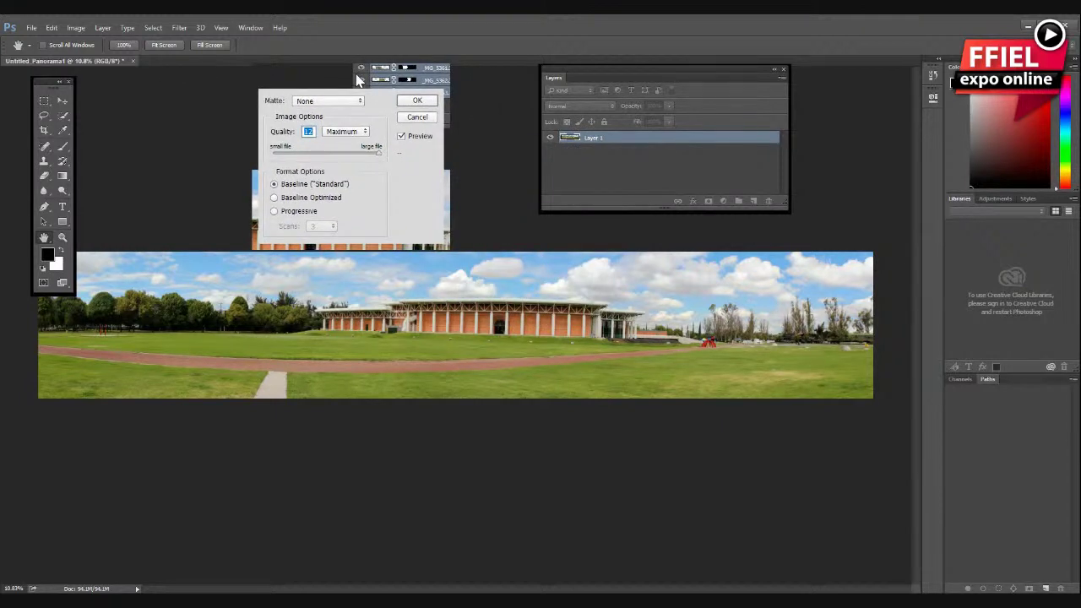
left_click_drag(384, 153, 373, 155)
left_click_drag(384, 158, 347, 159)
left_click_drag(298, 151, 384, 154)
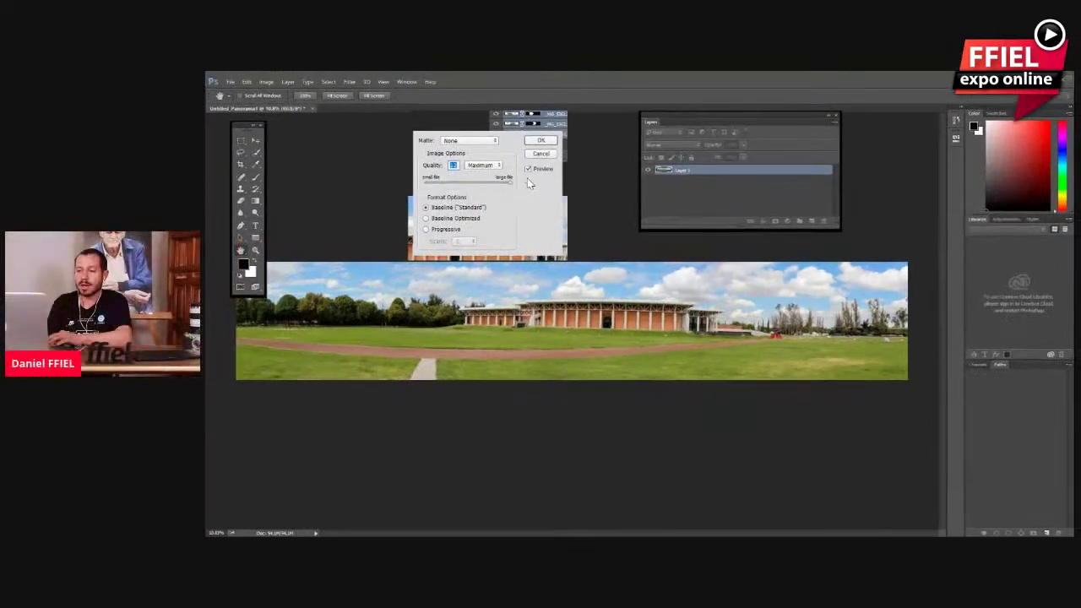
left_click_drag(511, 182, 542, 191)
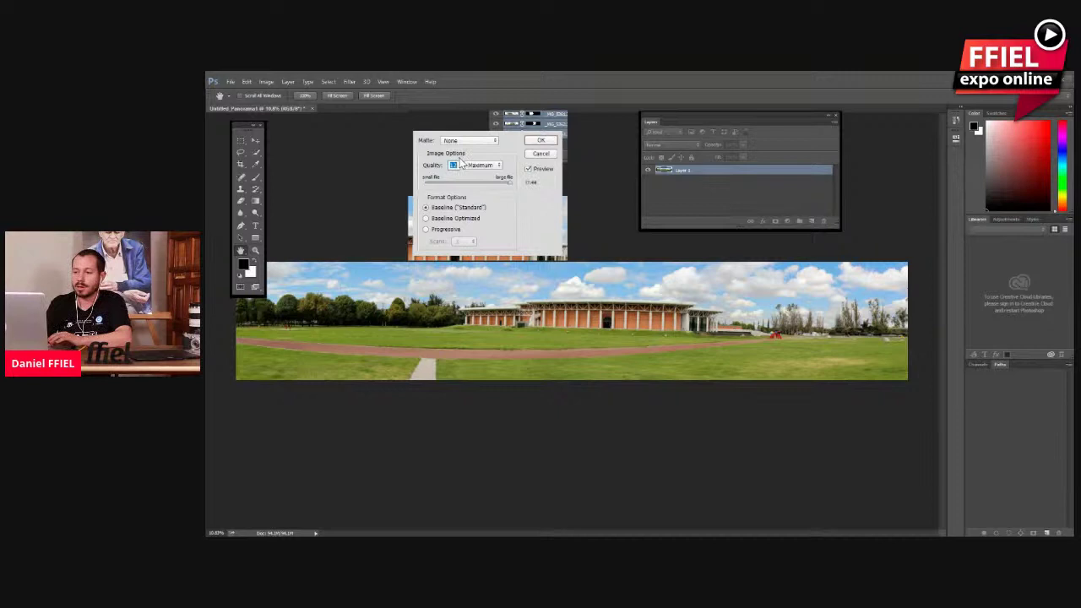
key("c")
key("Return")
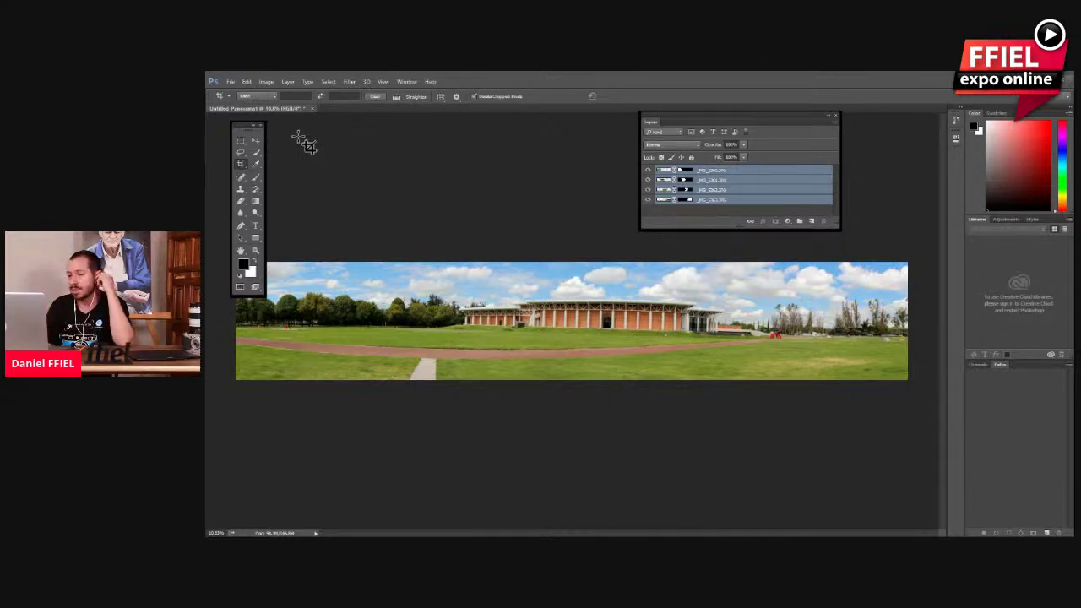
Step: Examine the panorama's pixel dimensions, print size and resolution in the Image Size dialog, and leave them unmodified
left_click(266, 82)
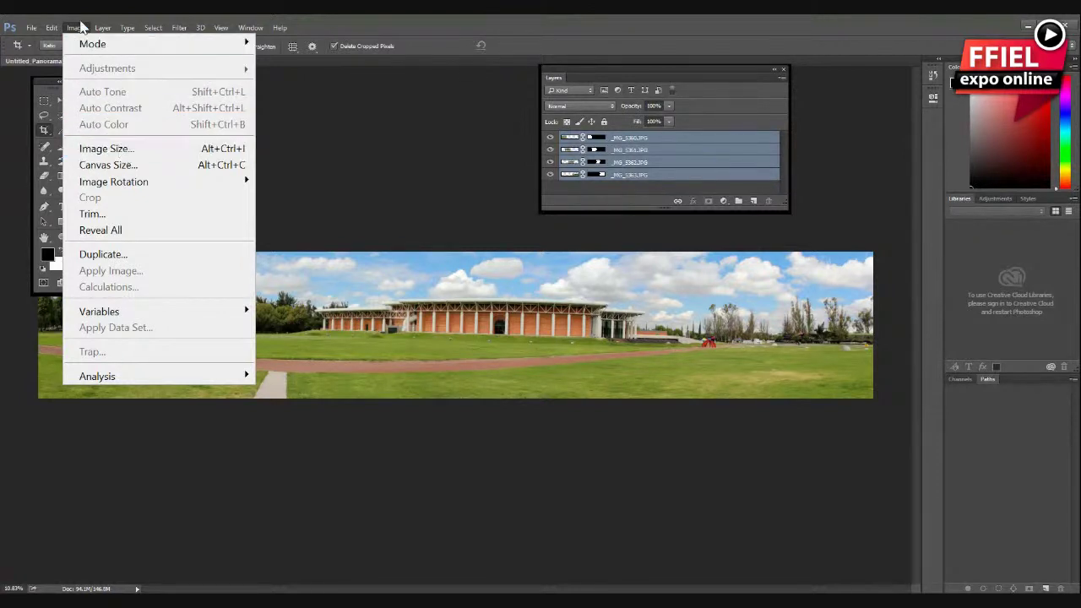
left_click(133, 155)
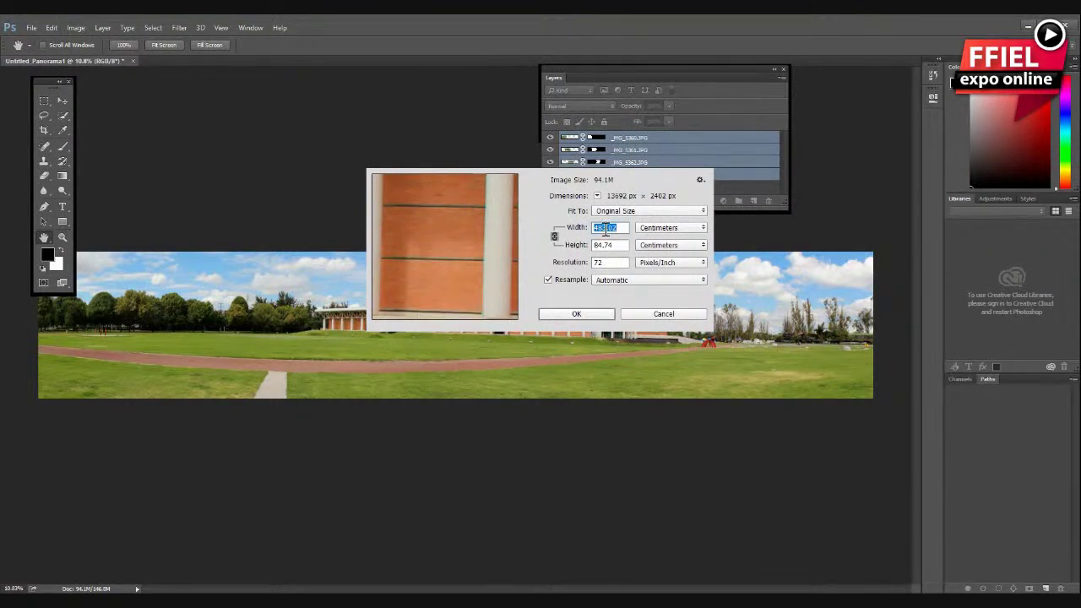
left_click_drag(566, 167, 319, 89)
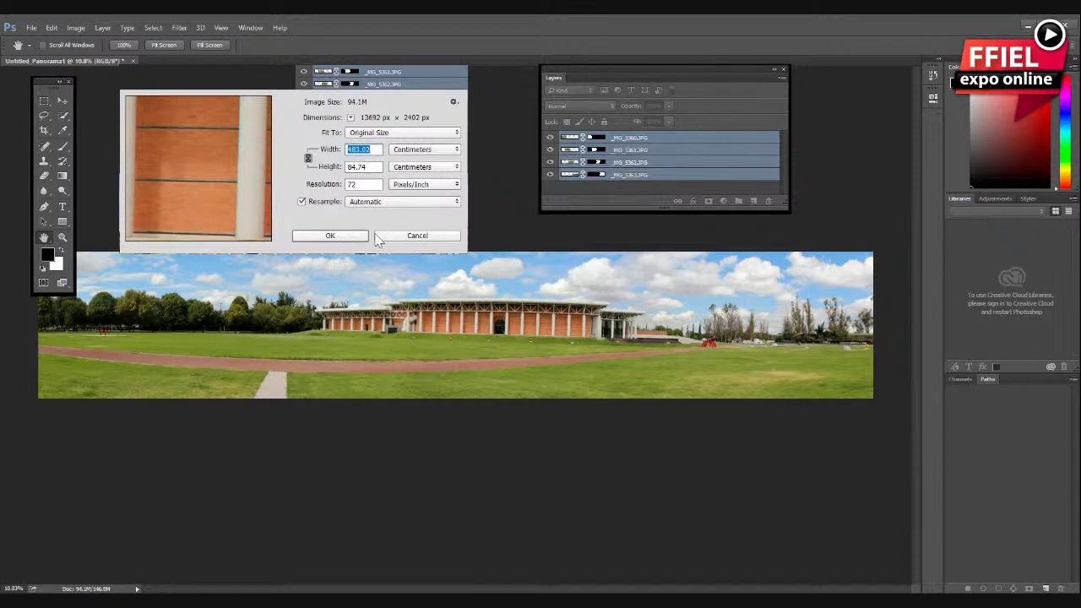
left_click(439, 234)
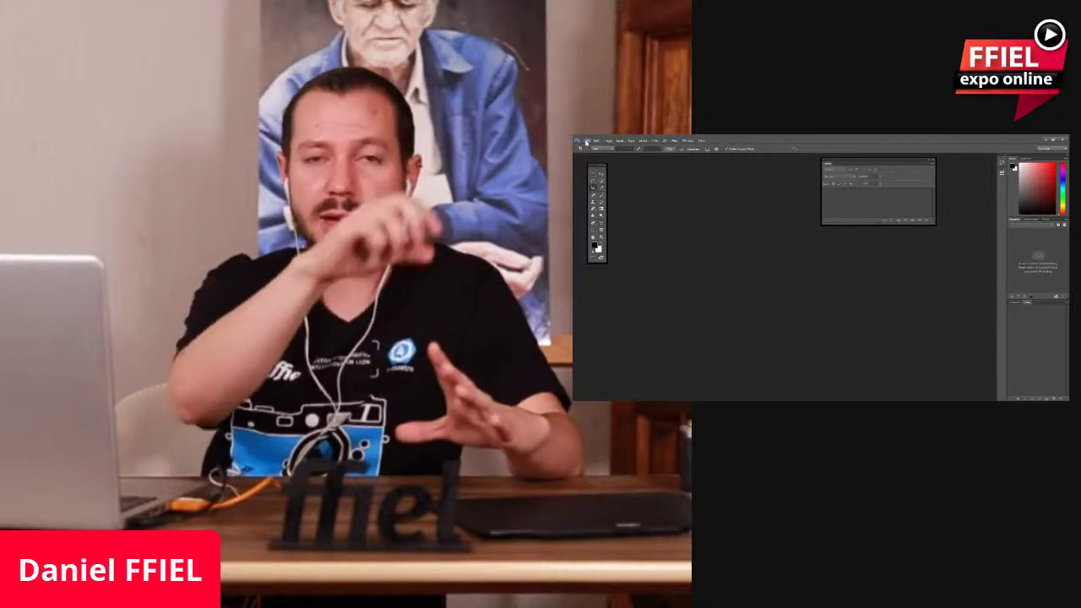
Step: Start the Load Files into Stack script to bring a series of photos into one layered document
left_click(586, 141)
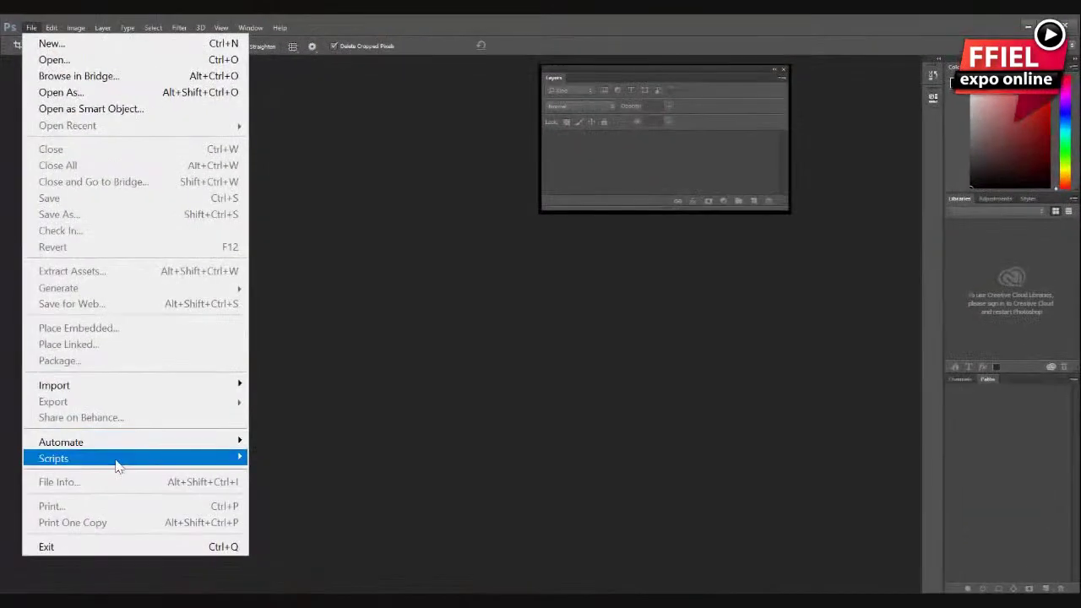
mouse_move(118, 468)
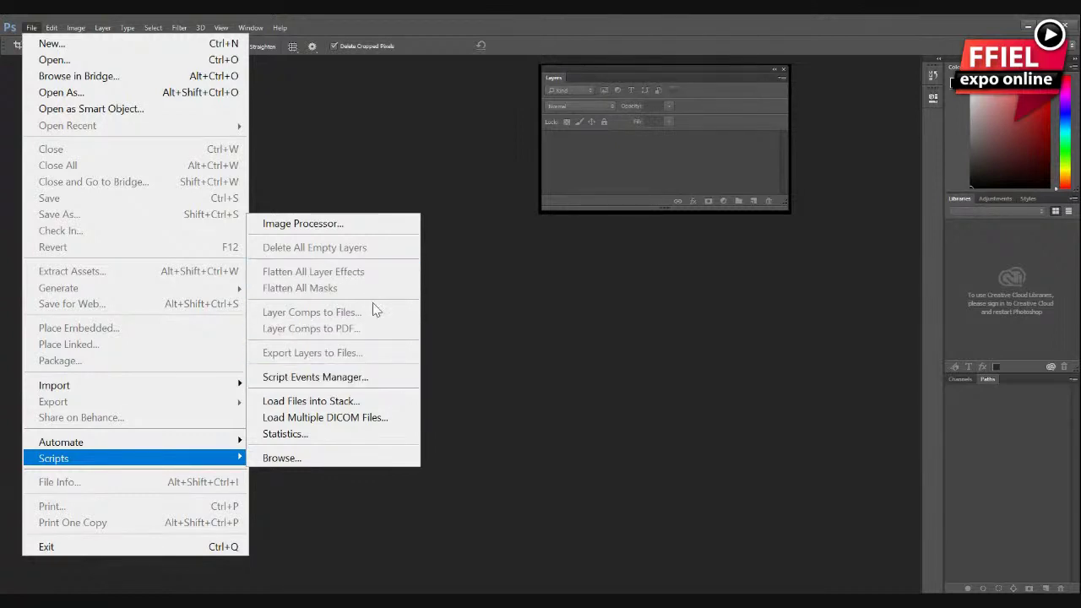
left_click(379, 406)
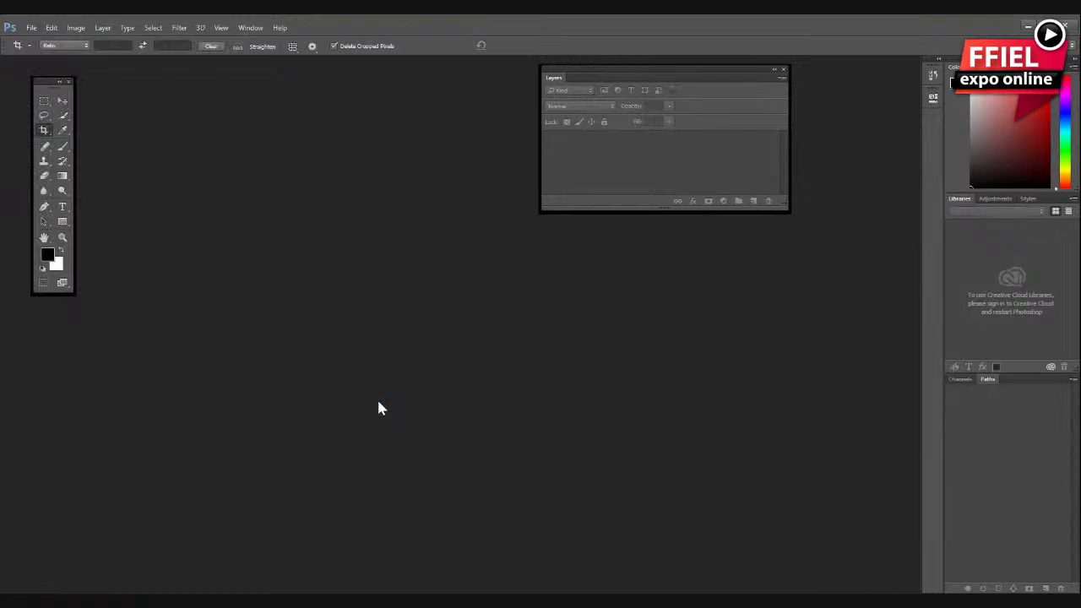
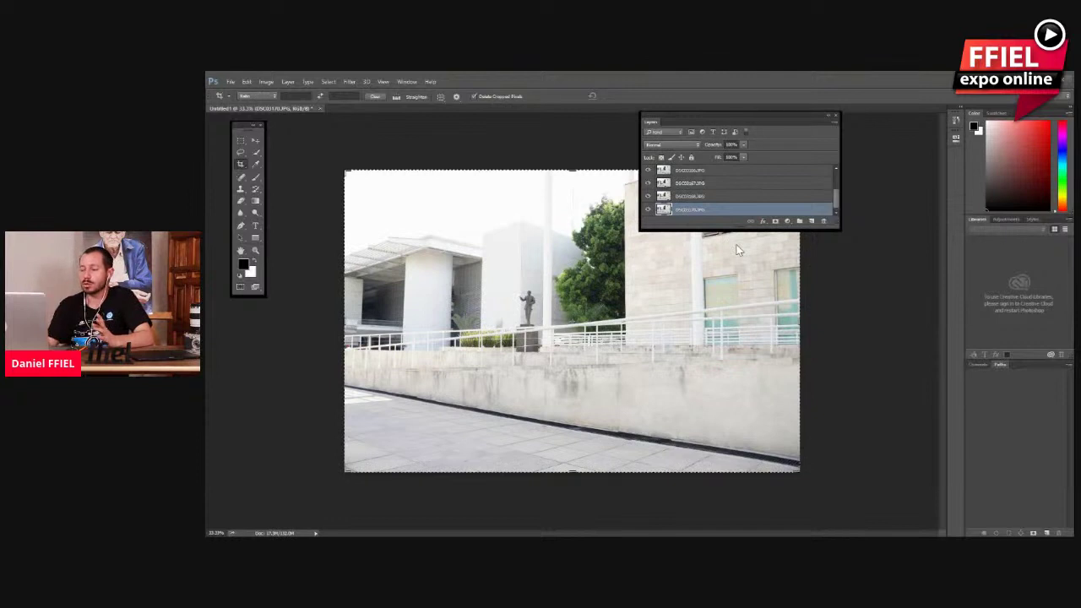
Step: Enlarge the floating Layers panel to list all seven photo layers and place it clear of the photo
left_click_drag(834, 222, 874, 346)
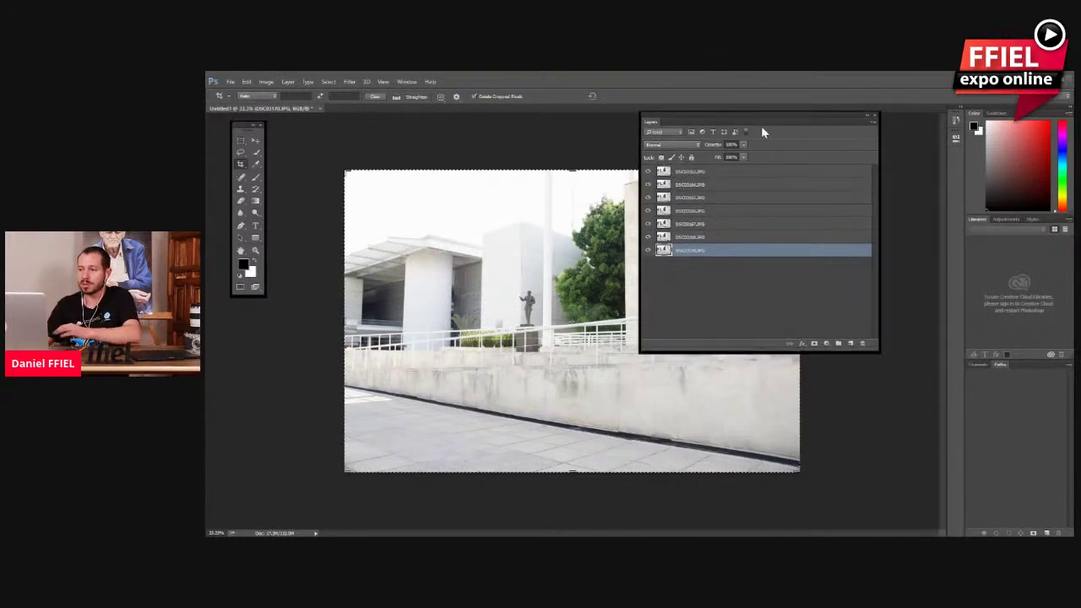
left_click_drag(762, 115, 882, 134)
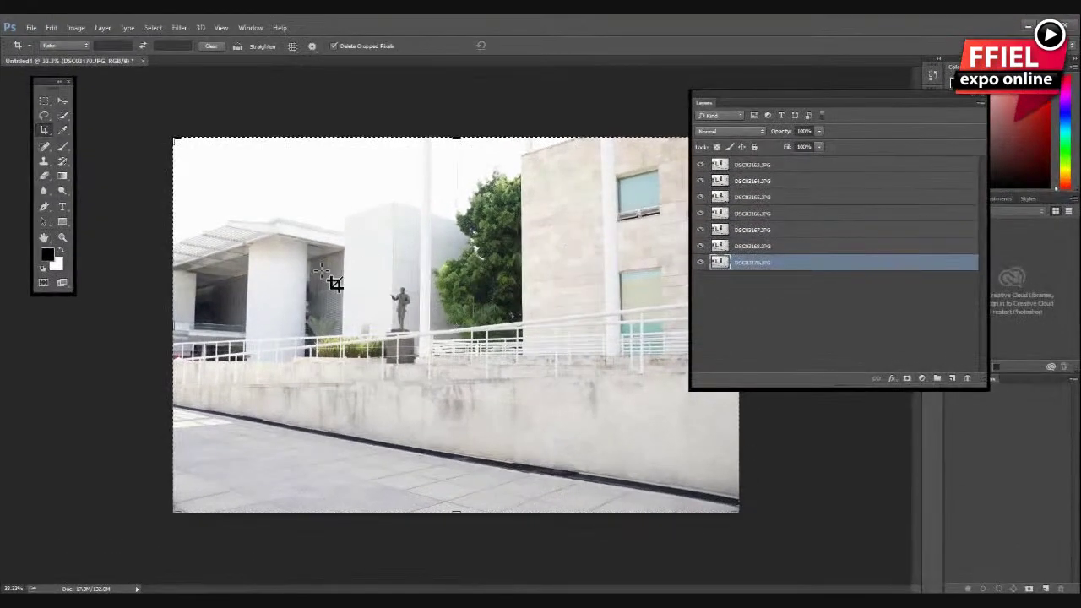
left_click_drag(772, 104, 671, 99)
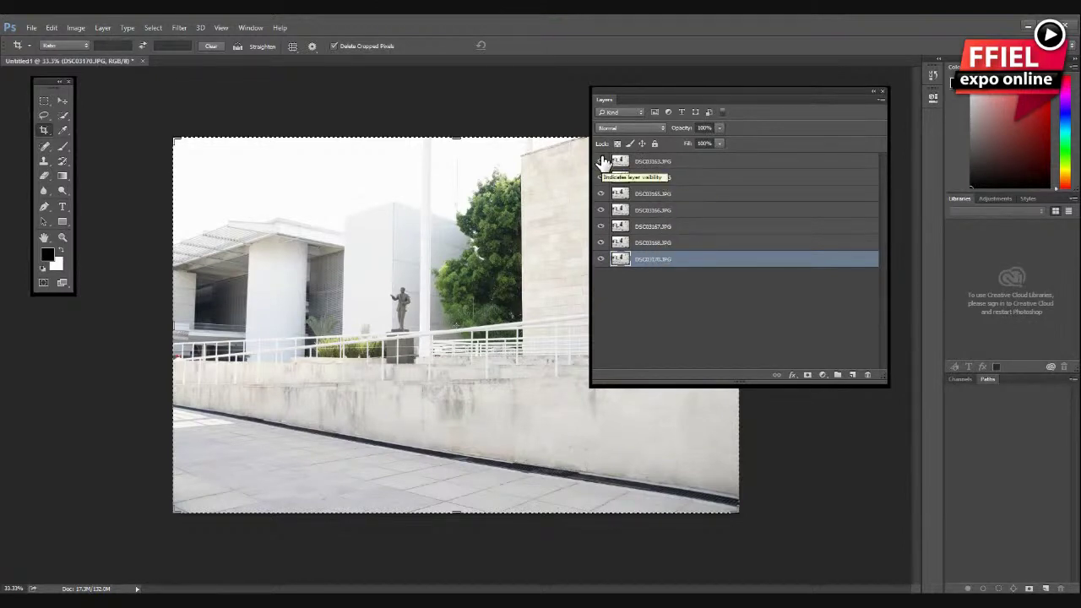
left_click_drag(687, 96, 856, 92)
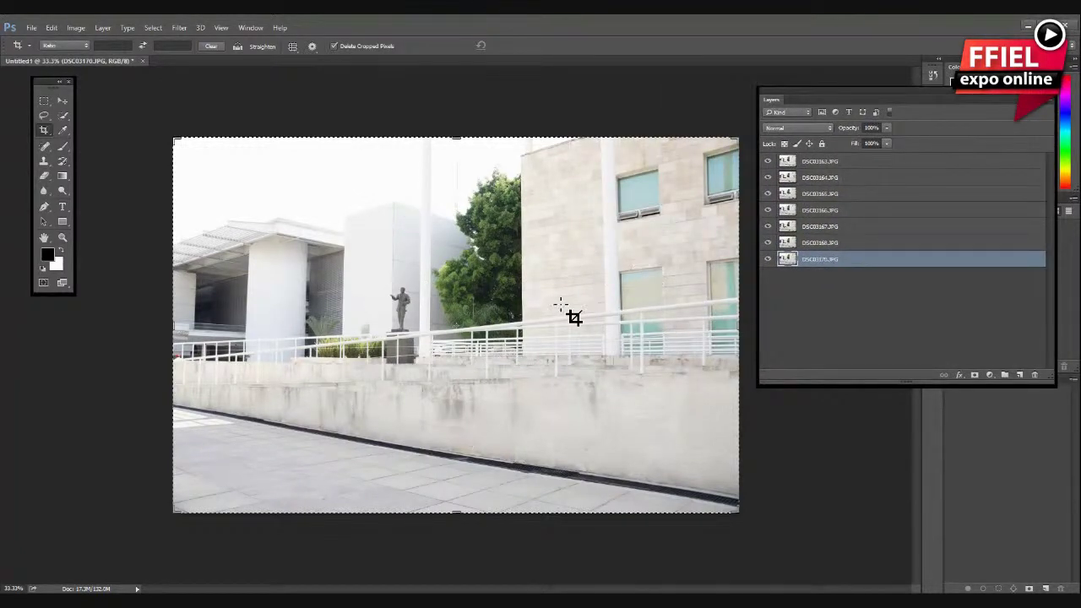
Step: Hide the photo layers one after another from the top to review each pose, and make all of them visible again
left_click(821, 165)
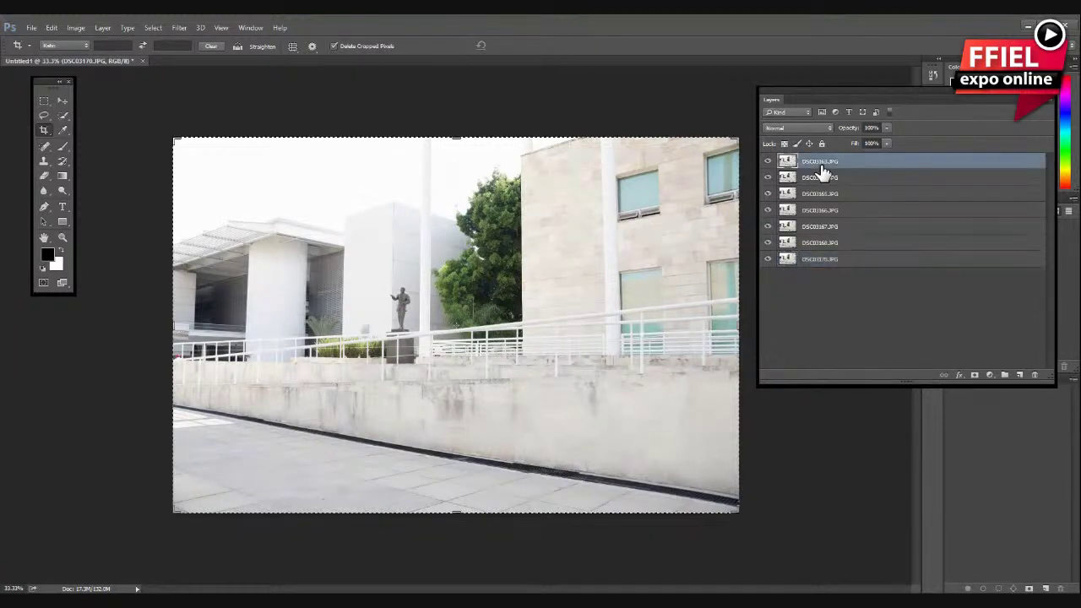
left_click(769, 162)
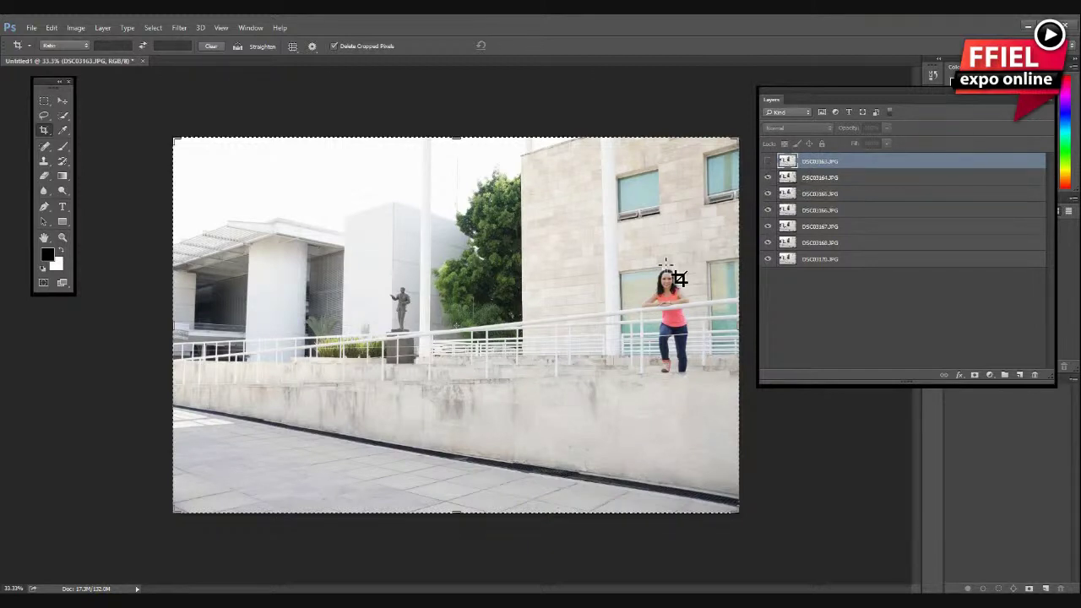
left_click(824, 179)
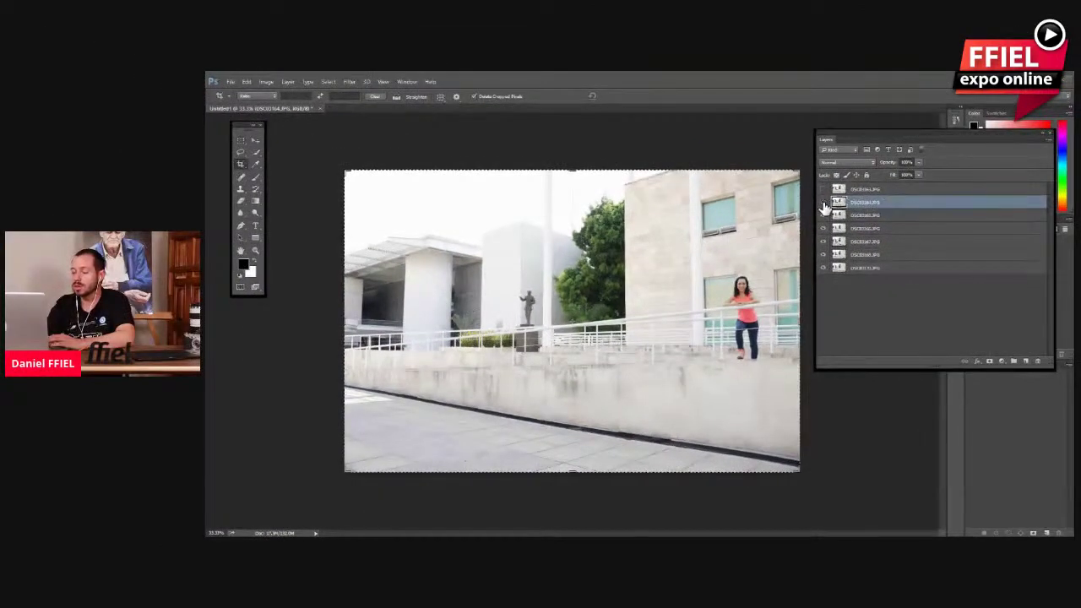
left_click(824, 204)
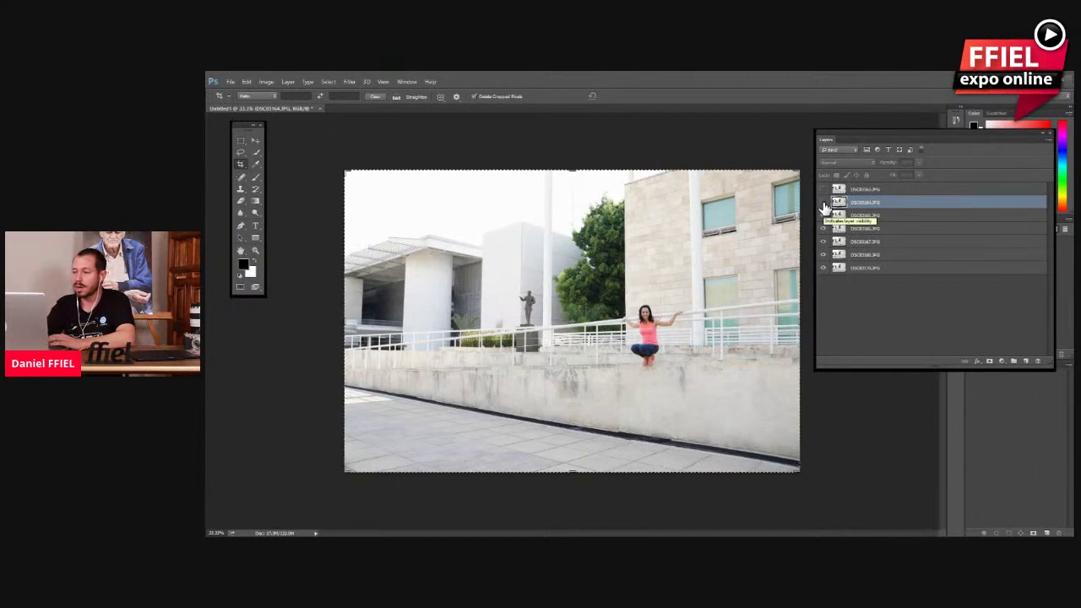
left_click(824, 217)
left_click(825, 229)
left_click(824, 230)
left_click(824, 230)
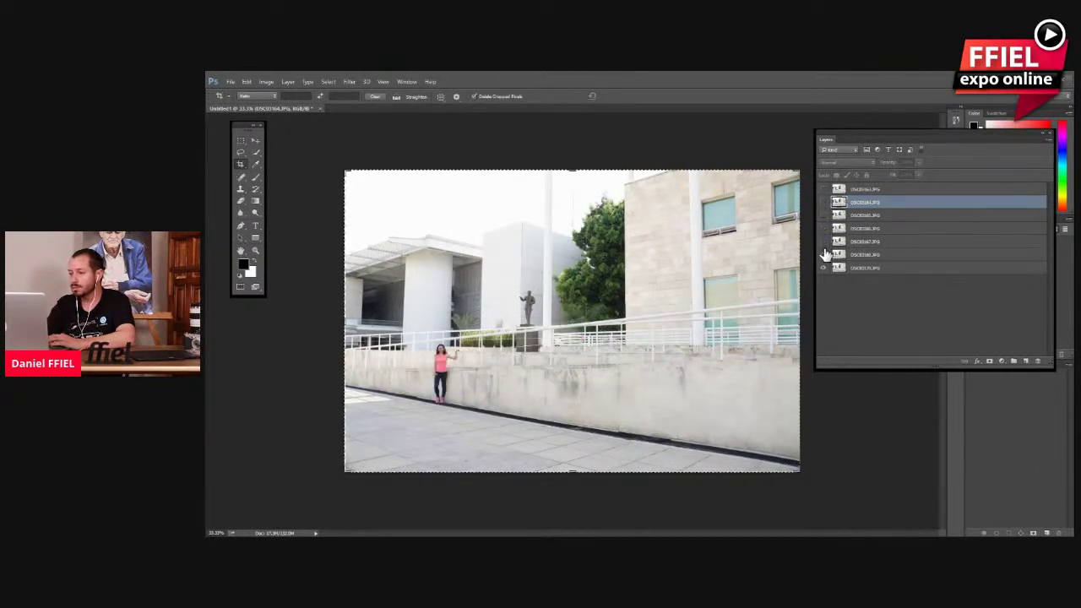
left_click(824, 243)
left_click(825, 268)
left_click(826, 269)
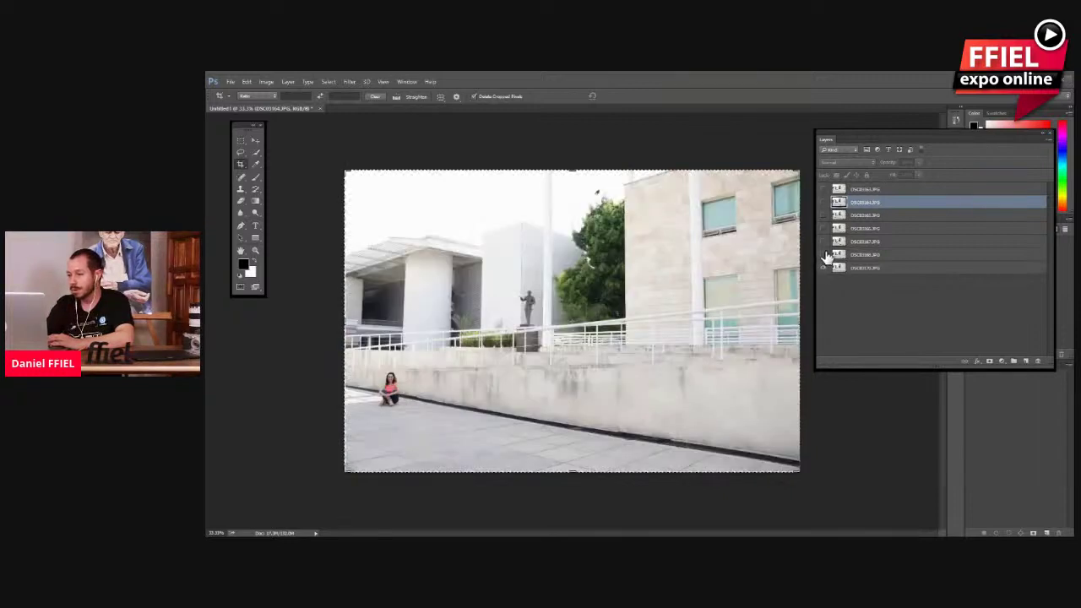
left_click_drag(827, 256, 826, 189)
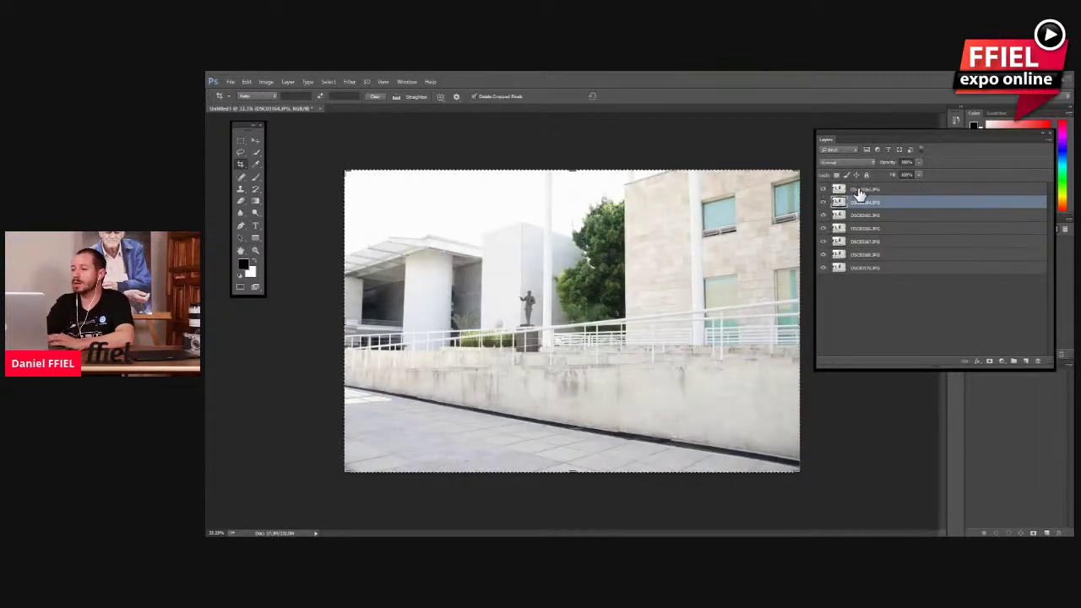
Step: Move the empty-scene layer DSC03163.JPG to the bottom of the stack and hide the five layers DSC03164.JPG to DSC03168.JPG
left_click(857, 189)
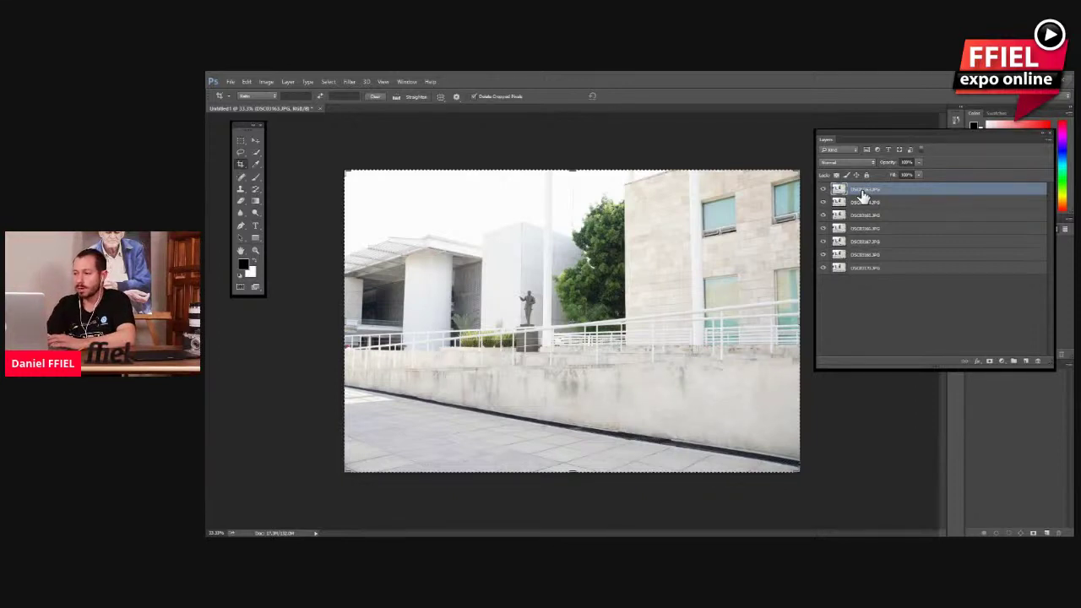
left_click_drag(862, 196, 867, 285)
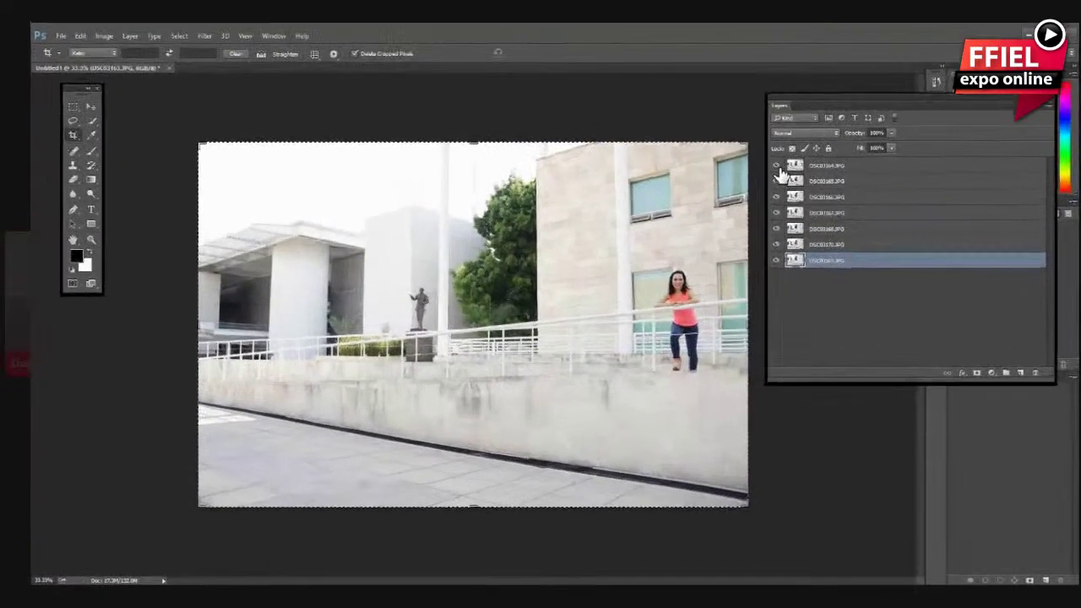
left_click(824, 191)
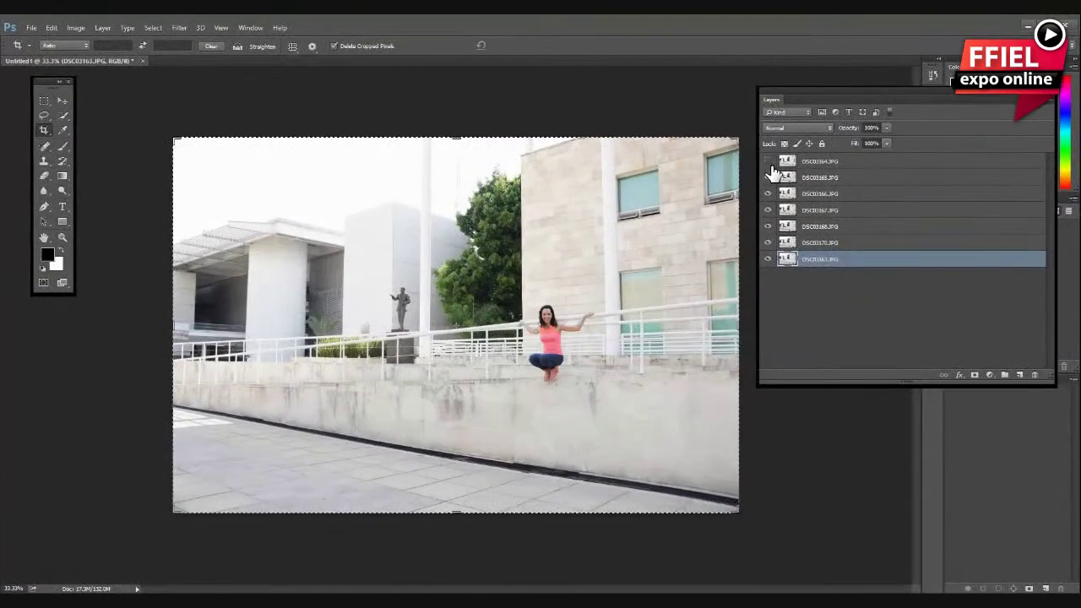
left_click(769, 178)
left_click(769, 193)
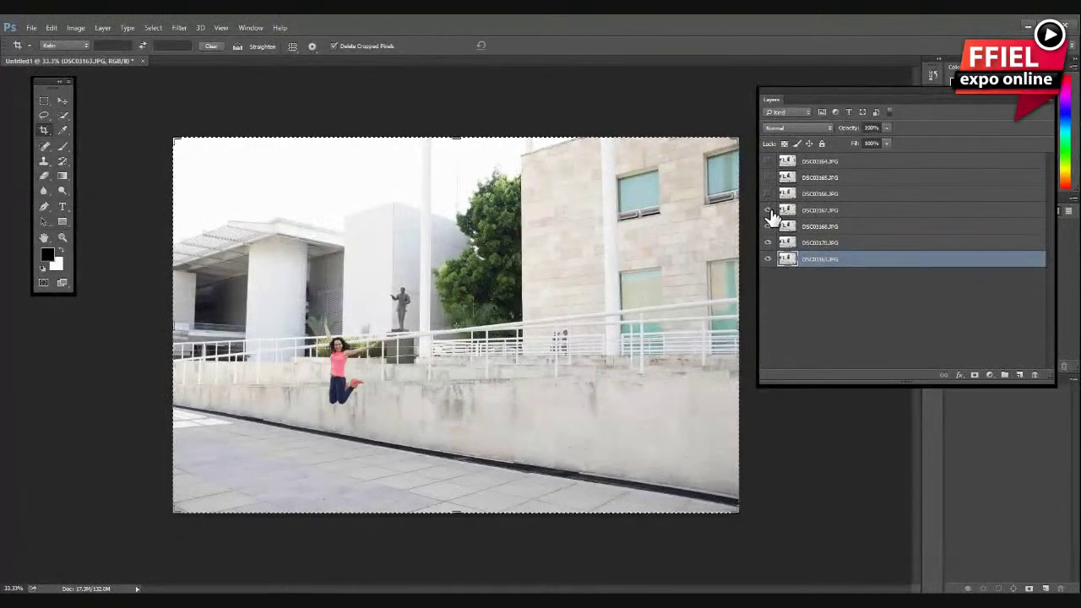
left_click(769, 210)
left_click(769, 227)
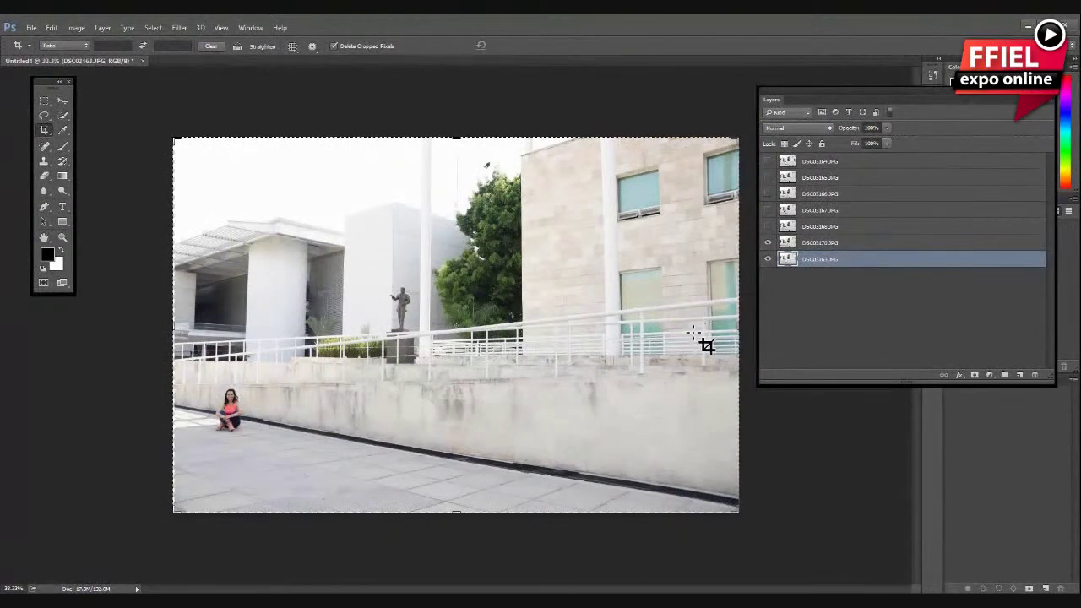
Step: Select layer DSC03170.JPG and toggle its visibility several times to compare it with the empty scene beneath, leaving it shown
left_click(843, 244)
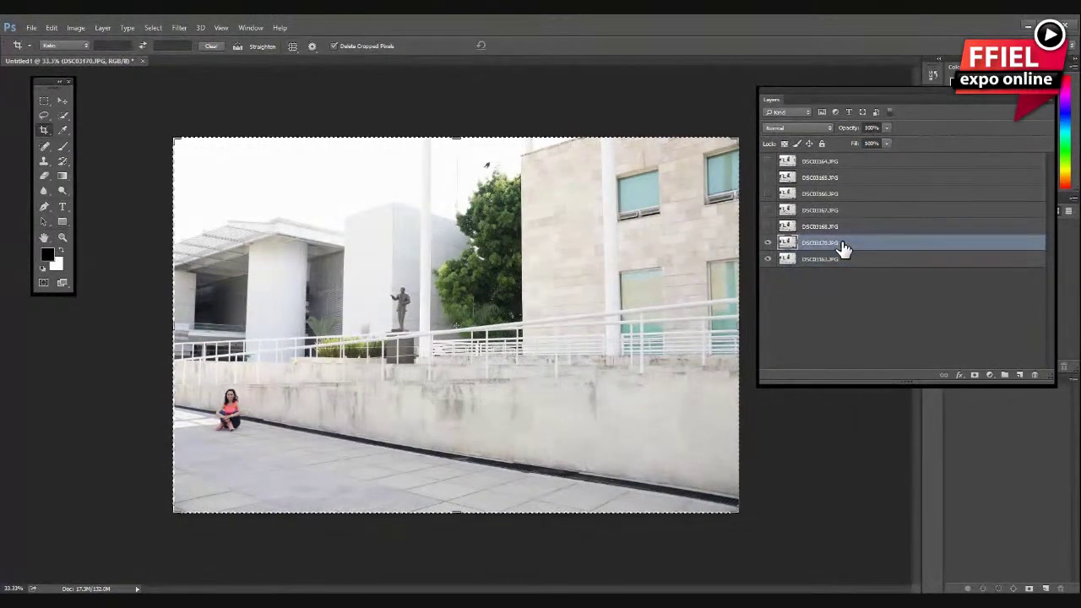
left_click(768, 244)
left_click(768, 243)
left_click(770, 243)
left_click(771, 244)
left_click(768, 243)
left_click(768, 243)
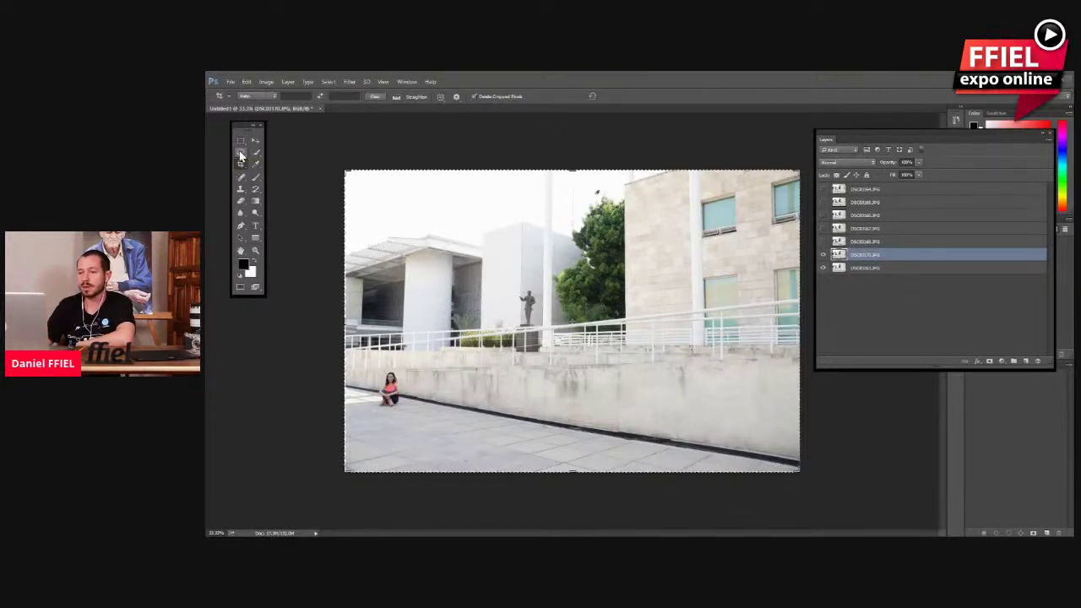
Step: Draw a loose freehand selection around the seated woman with the Lasso tool, with 0 px feather, and inspect its outline up close
left_click(241, 155)
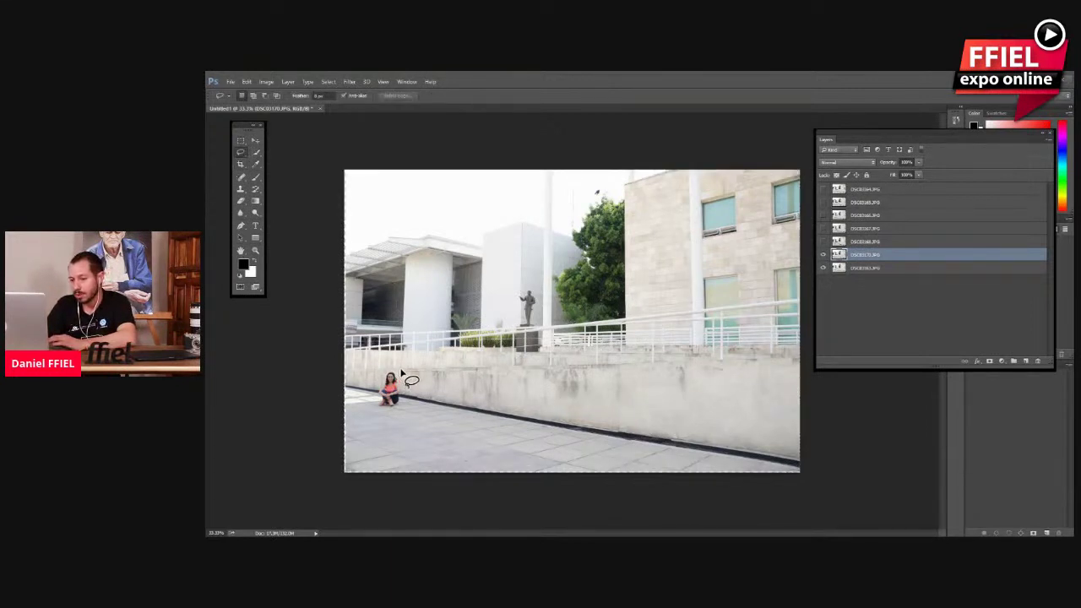
left_click_drag(409, 374, 381, 376)
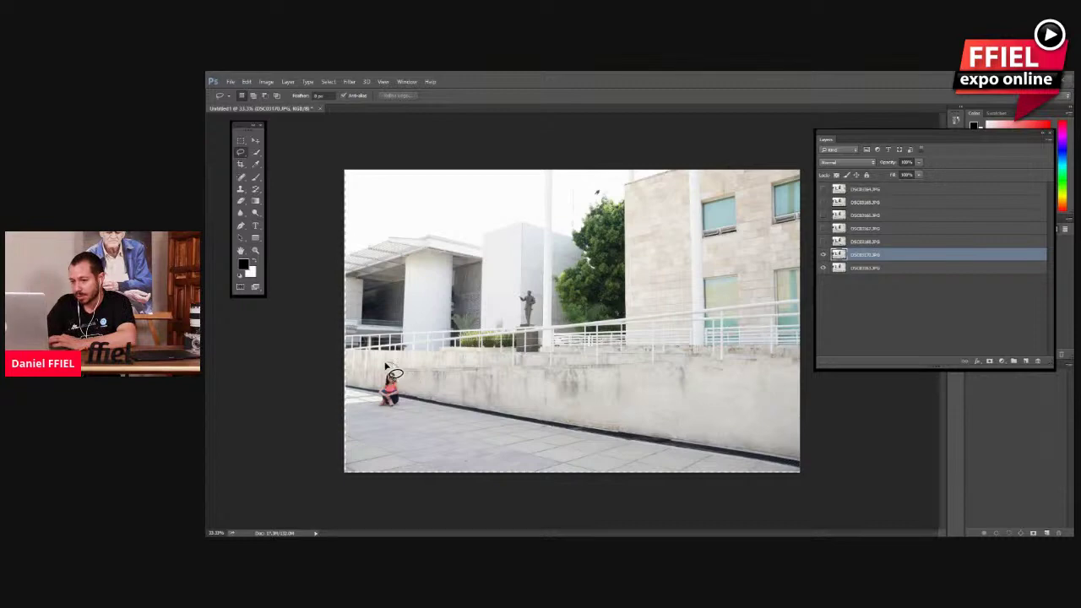
mouse_move(218, 393)
left_mouse_down()
mouse_move(206, 433)
mouse_move(242, 443)
mouse_move(254, 433)
mouse_move(242, 386)
left_mouse_up()
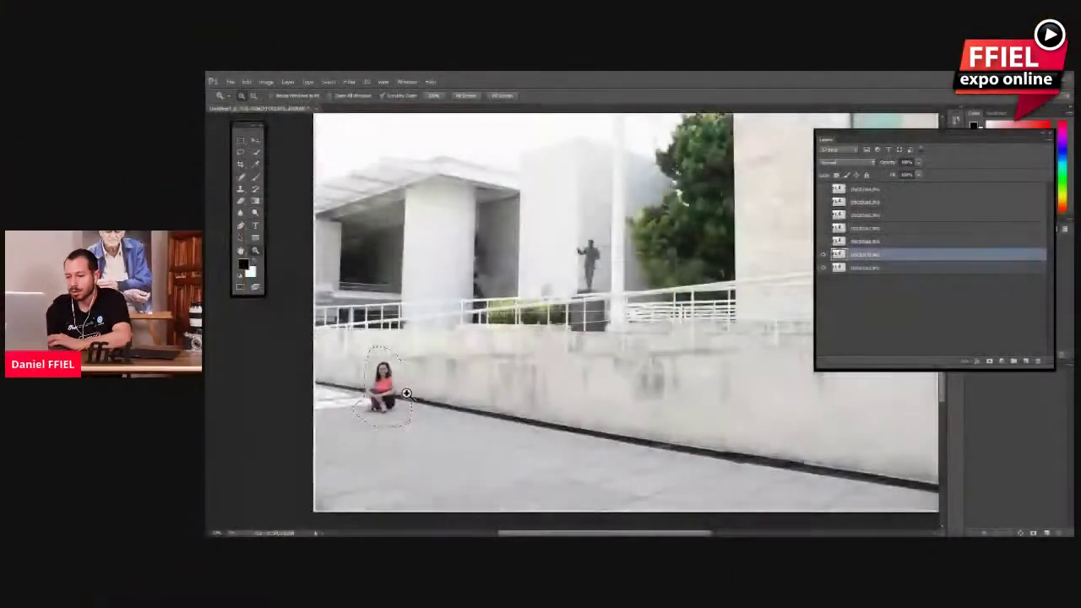
right_click(406, 393)
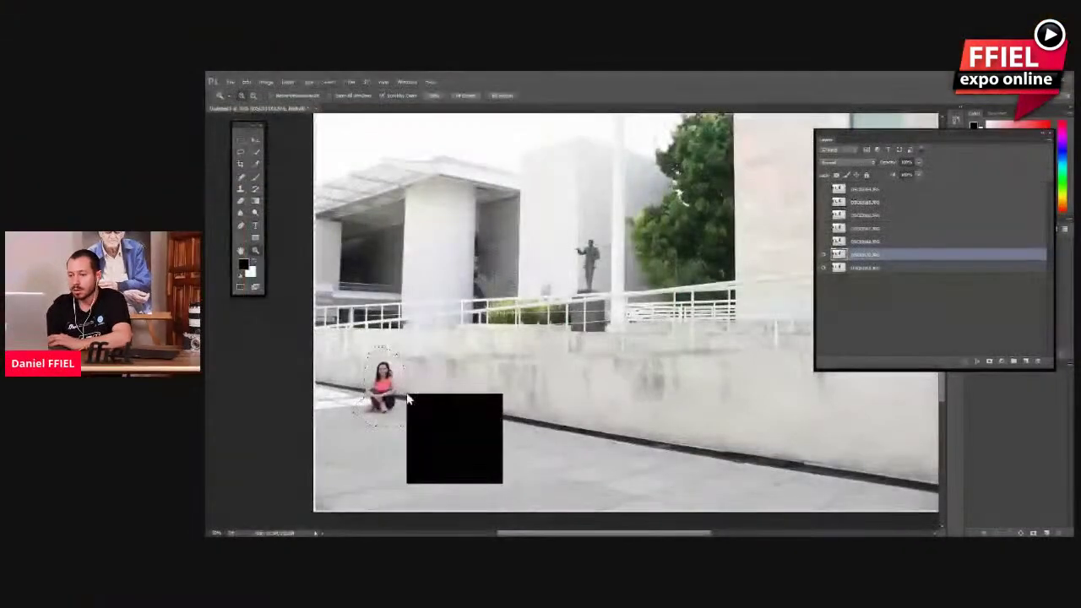
left_click_drag(397, 390, 384, 387)
left_click(383, 387)
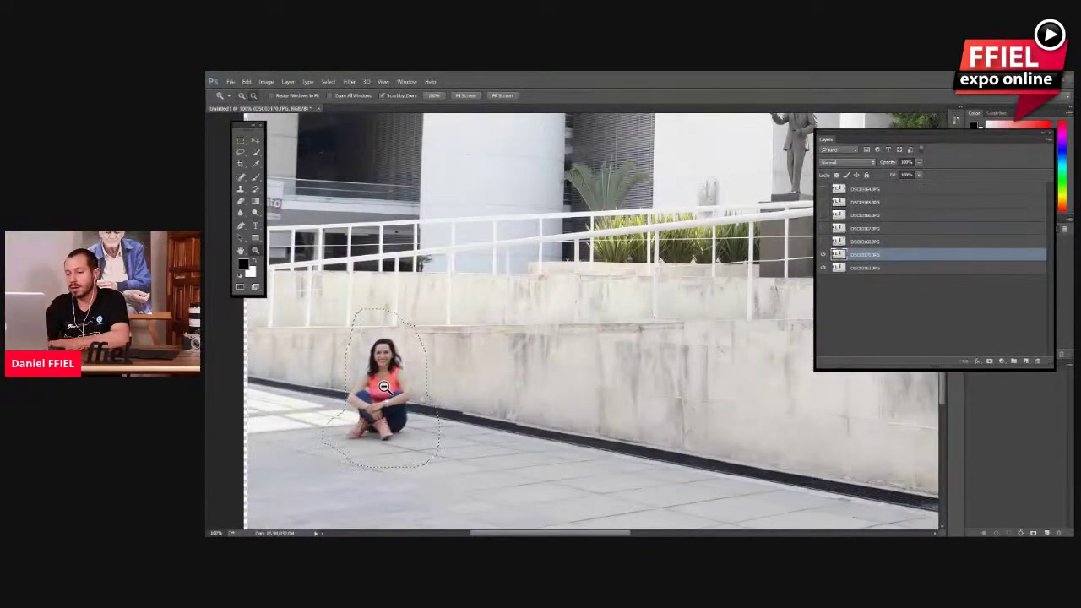
left_click(384, 387, "alt")
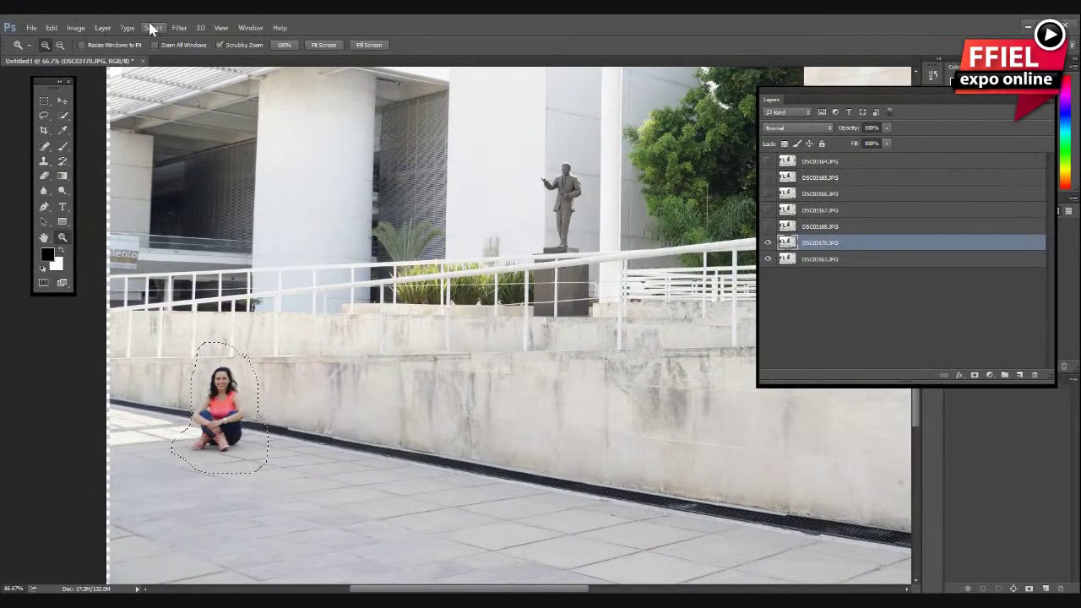
Step: Invert the selection, check its edges at the image border, and delete everything around the seated woman from layer DSC03170.JPG
left_click(152, 28)
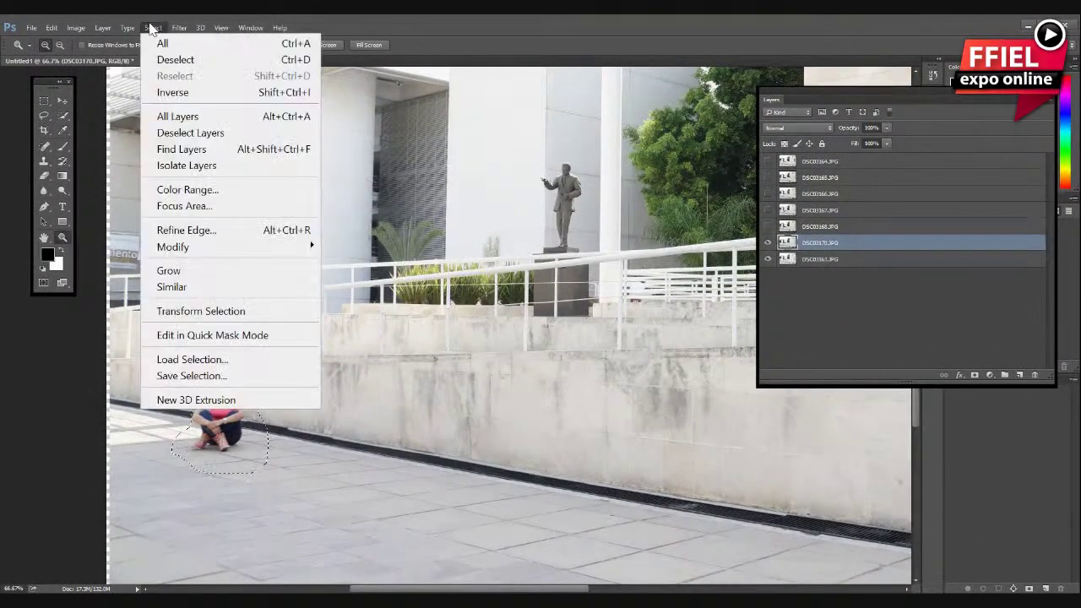
left_click(211, 95)
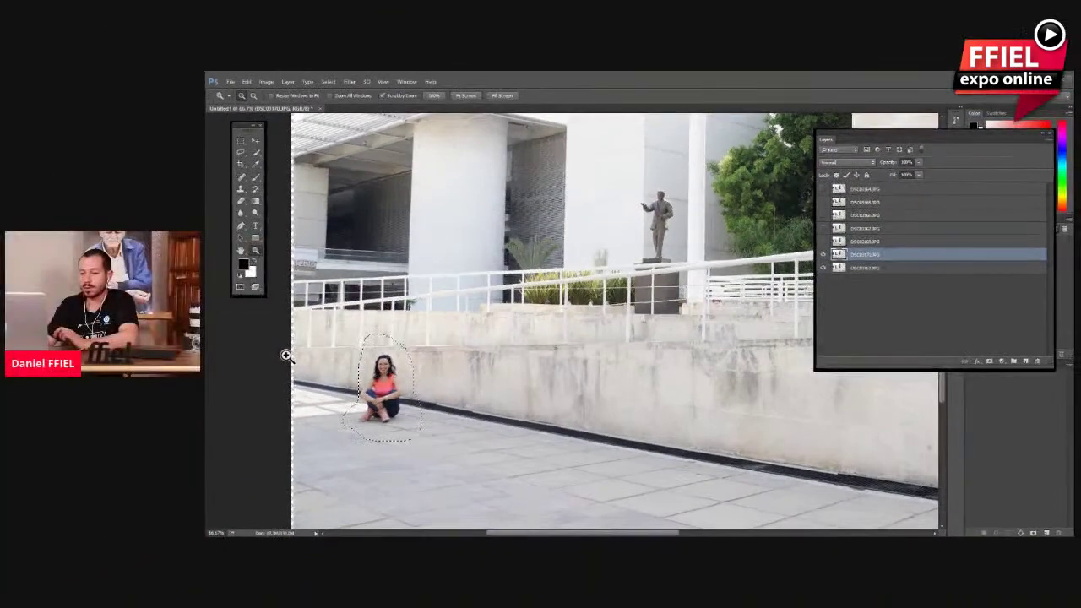
left_click(102, 367)
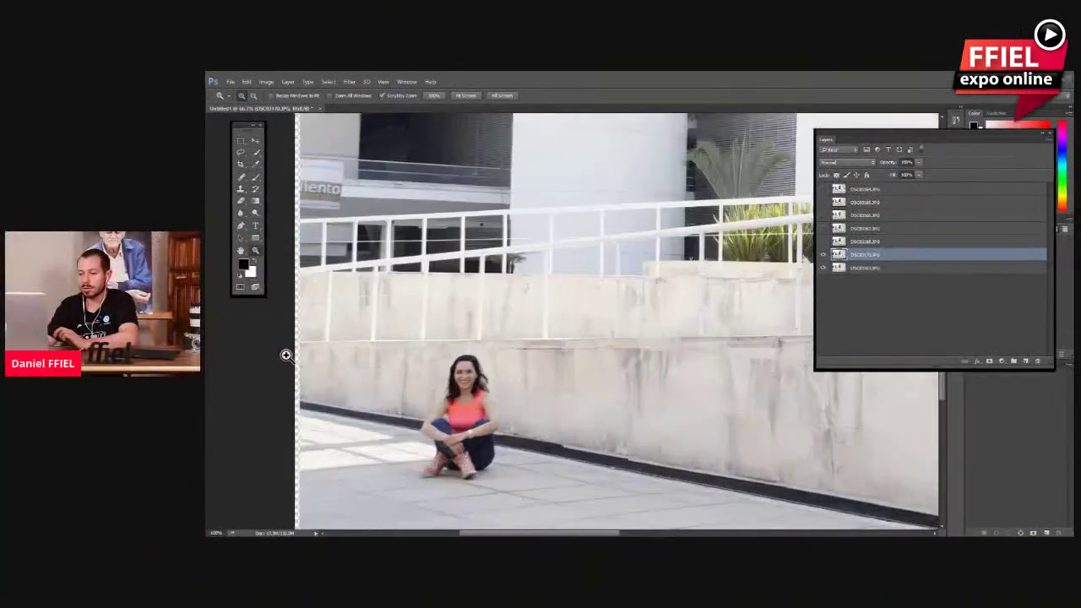
left_click(285, 355)
left_click(286, 355)
left_click(292, 355)
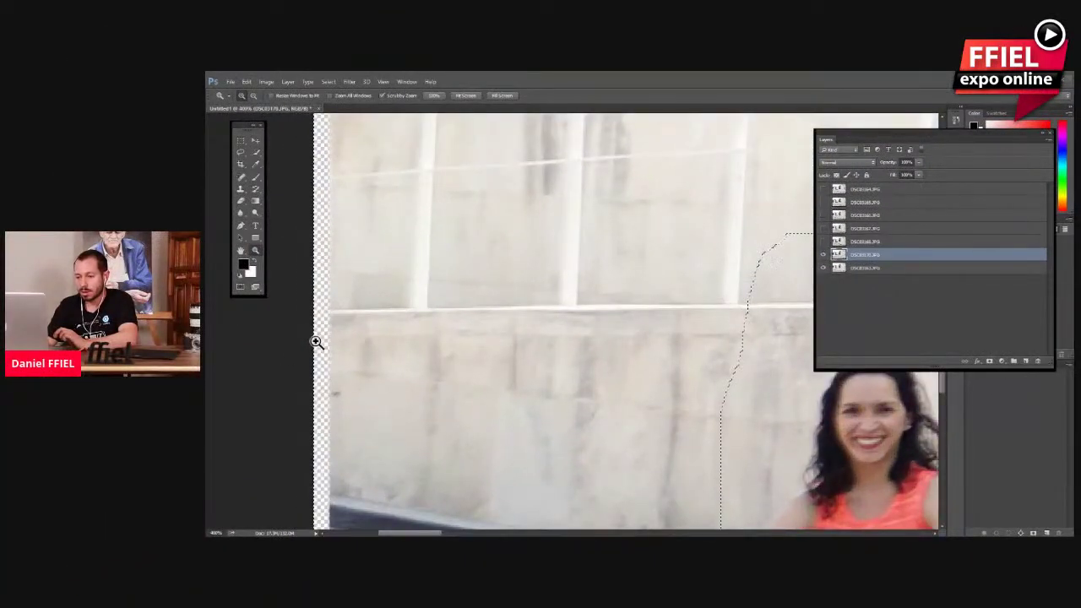
left_click(573, 420, "alt")
left_click(573, 420, "alt")
left_click(573, 420, "alt")
left_click(573, 420, "alt")
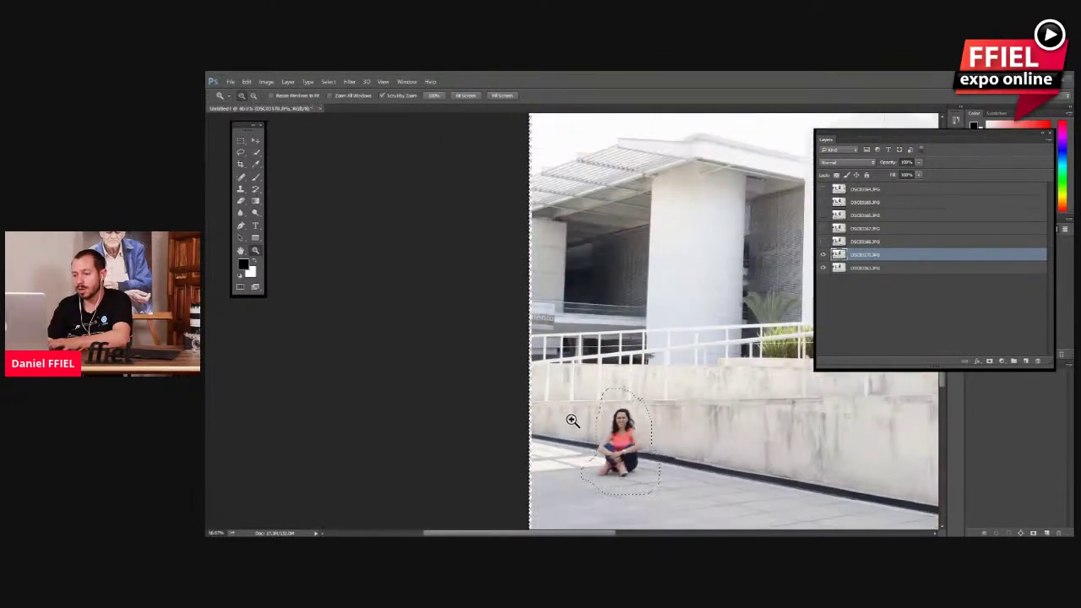
left_click(571, 420, "alt")
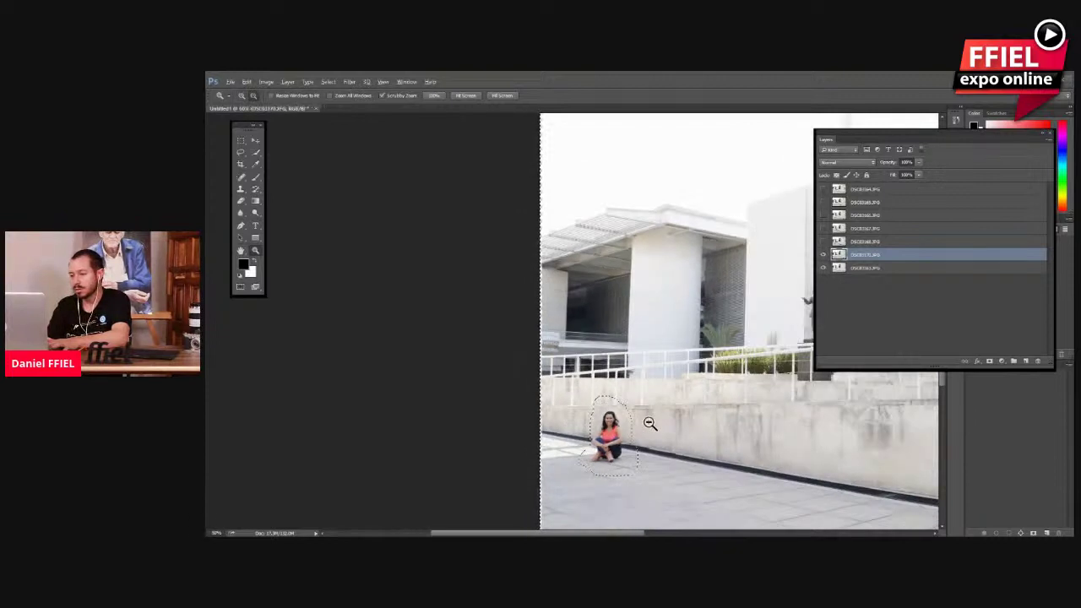
left_click(650, 423, "alt")
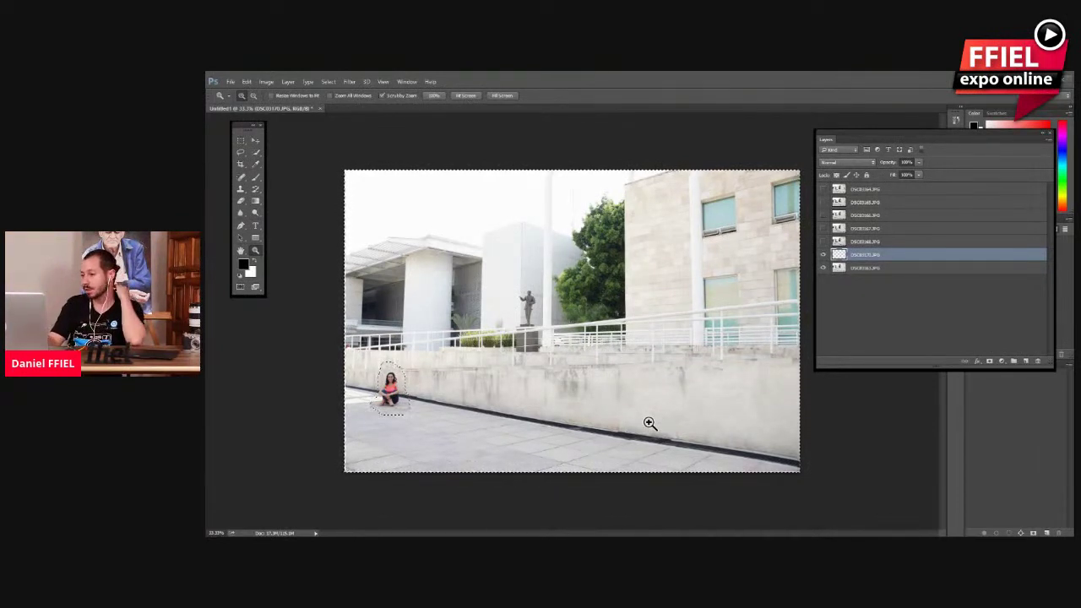
Step: Hide the empty-scene layer DSC03163.JPG to check the seated woman's cutout, deselect, and show the layer again
left_click(823, 269)
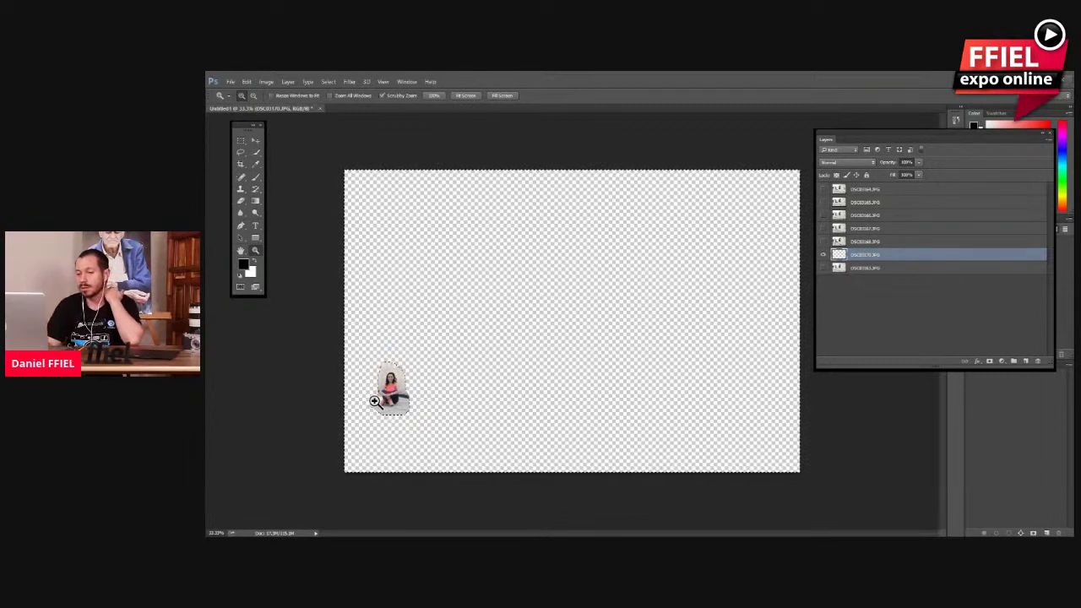
left_click(329, 82)
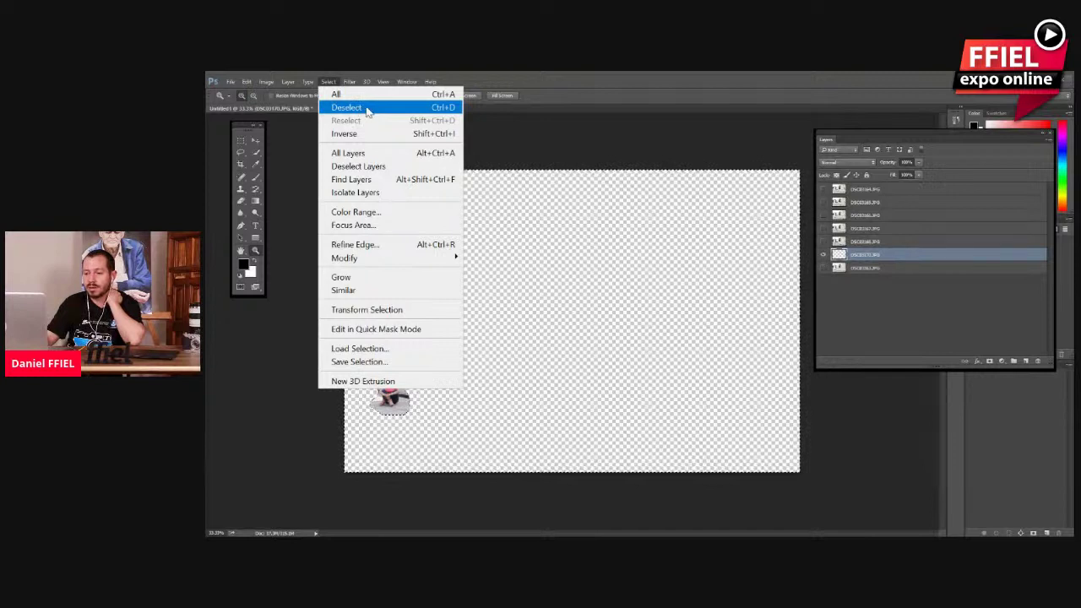
left_click(367, 109)
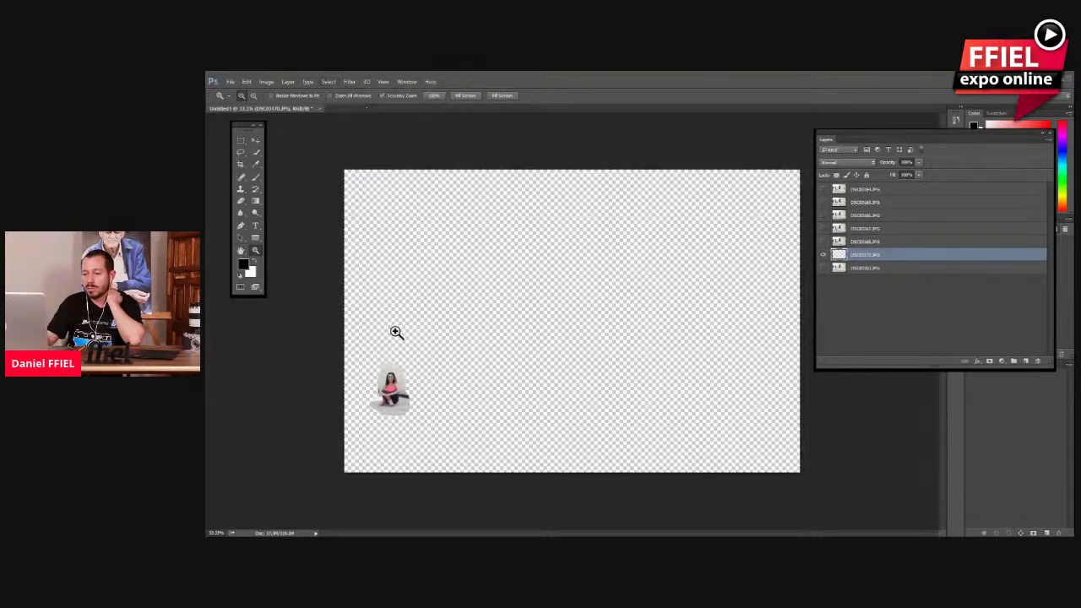
left_click(825, 268)
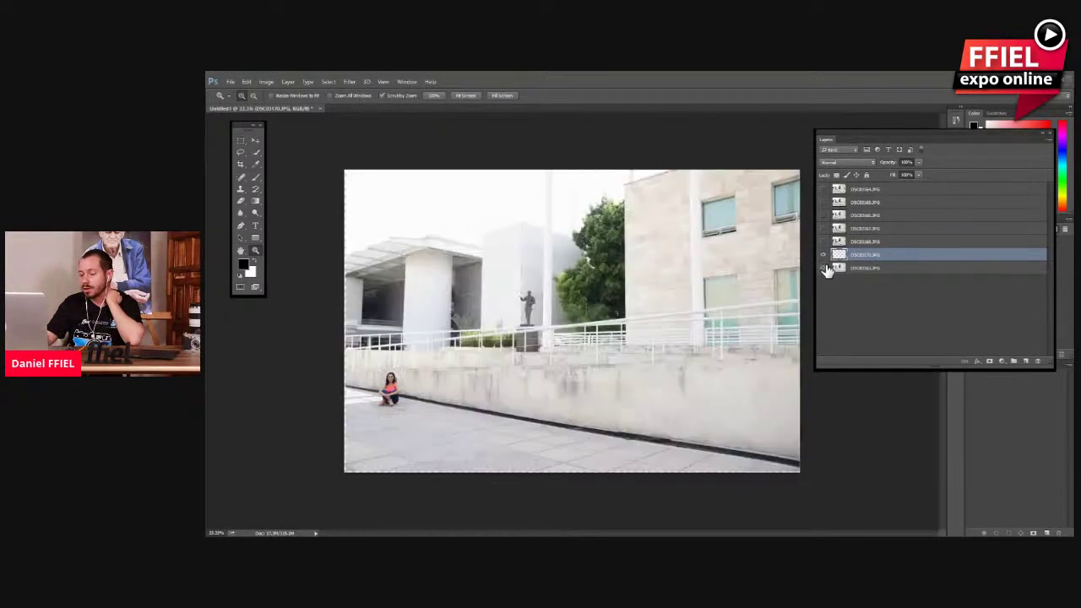
Step: Show layer DSC03168.JPG and draw a loose Lasso selection around the standing woman and her raised arm
left_click(877, 243)
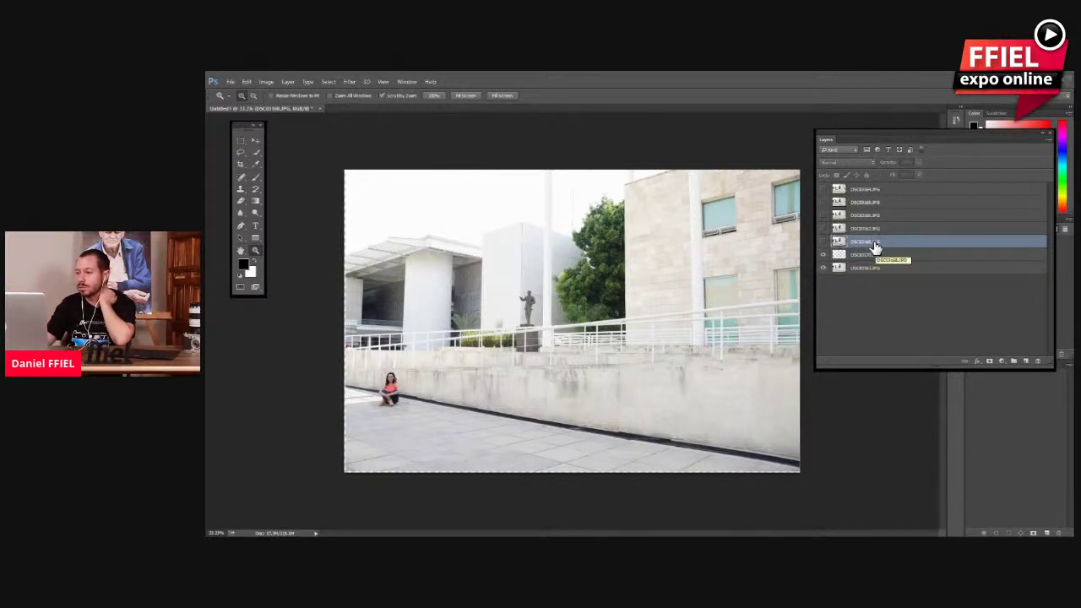
left_click(823, 242)
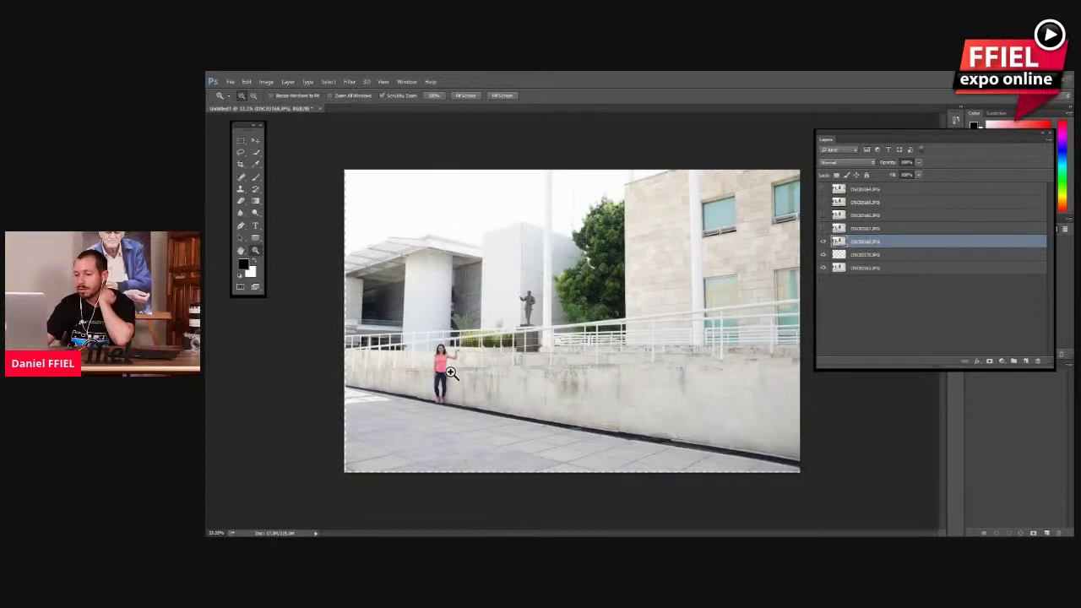
left_click(451, 372)
key("l")
mouse_move(483, 323)
left_mouse_down()
mouse_move(441, 314)
mouse_move(413, 325)
mouse_move(407, 436)
mouse_move(439, 447)
mouse_move(457, 361)
mouse_move(475, 353)
left_mouse_up()
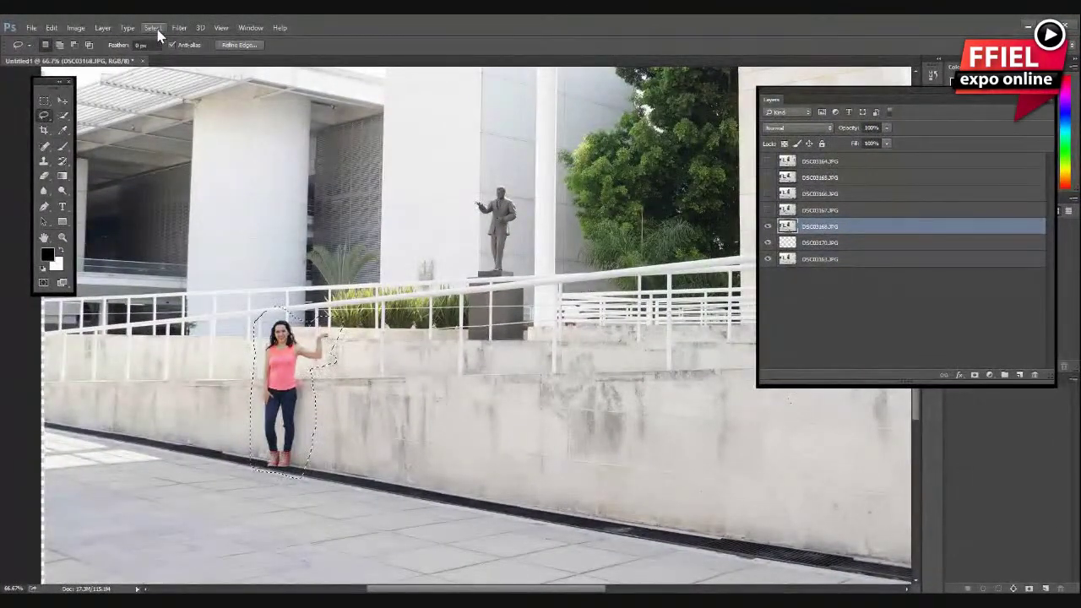
Step: Invert the selection around the standing woman, delete her surroundings from layer DSC03168.JPG, and deselect
left_click(157, 31)
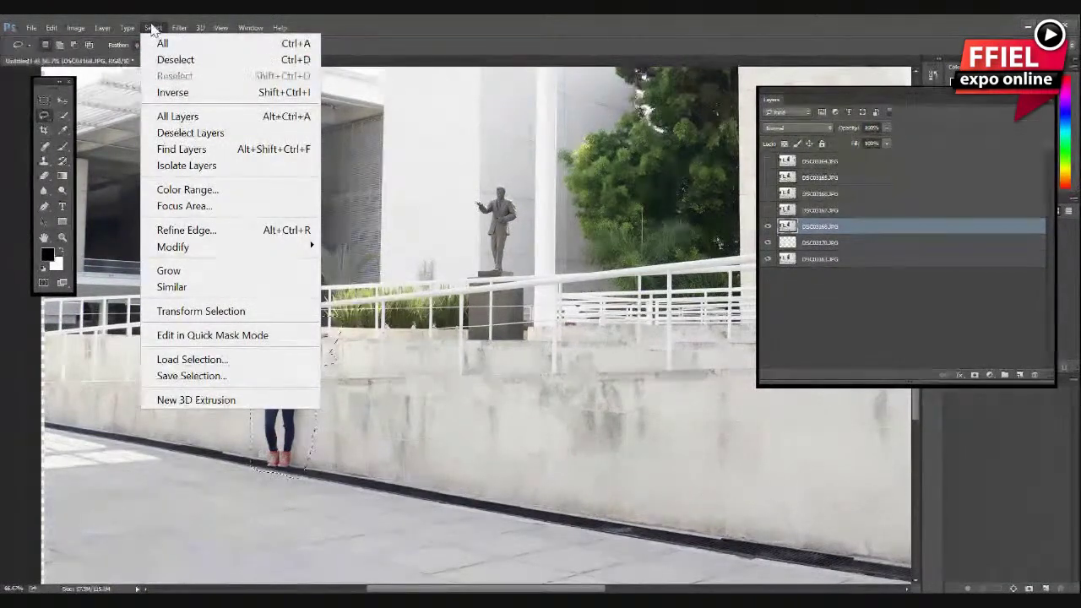
left_click(187, 96)
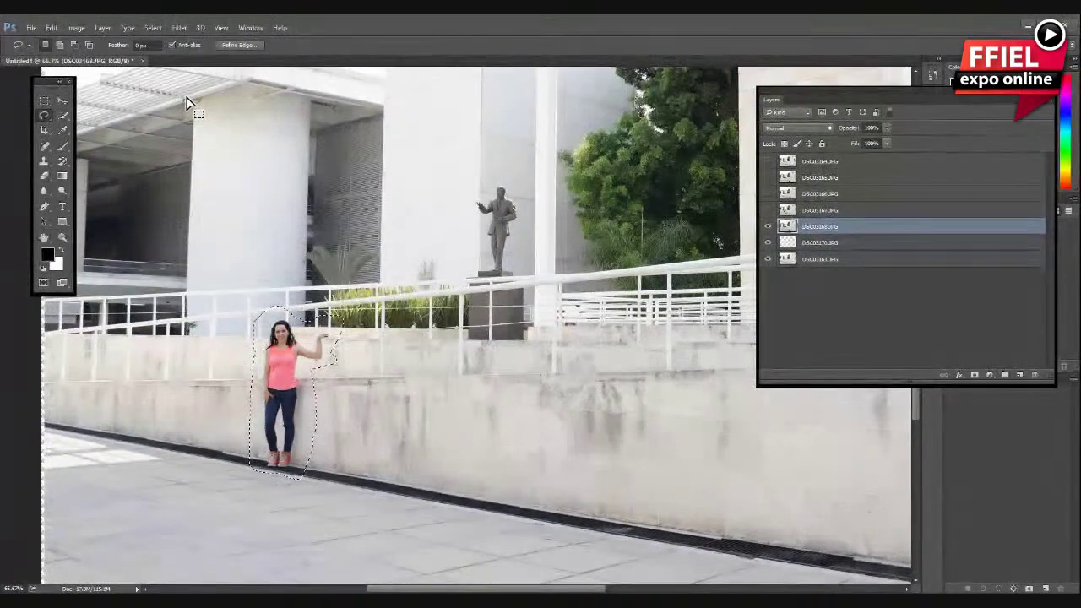
key("Delete")
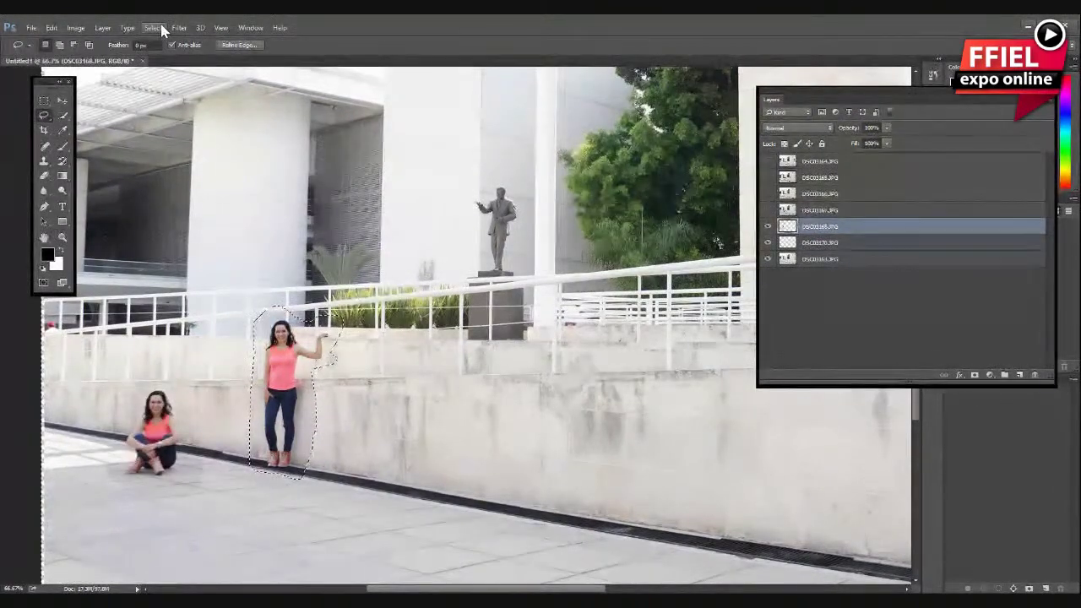
left_click(159, 29)
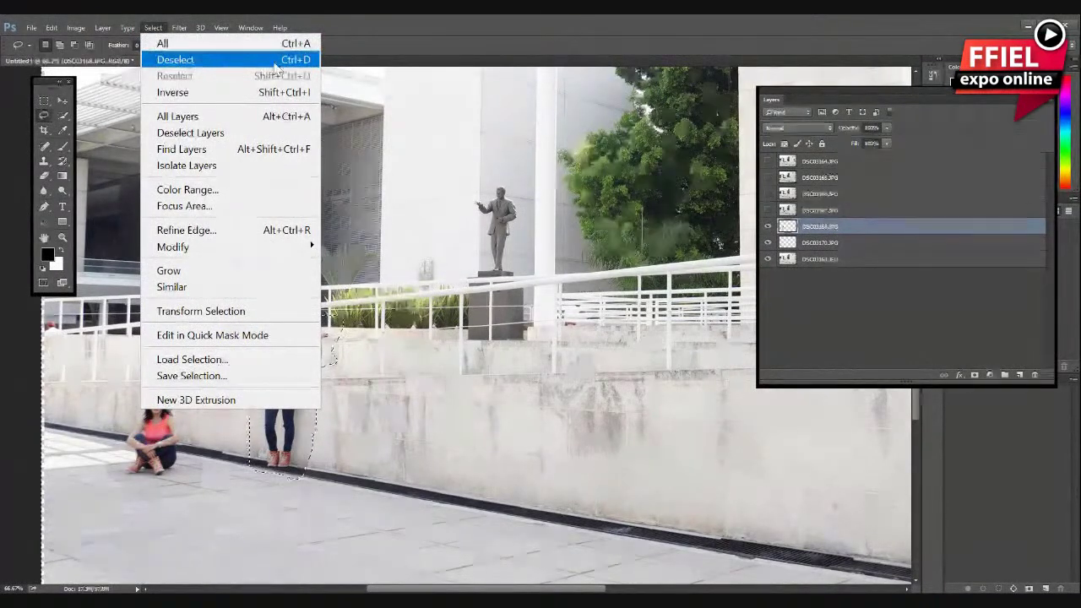
left_click(379, 122)
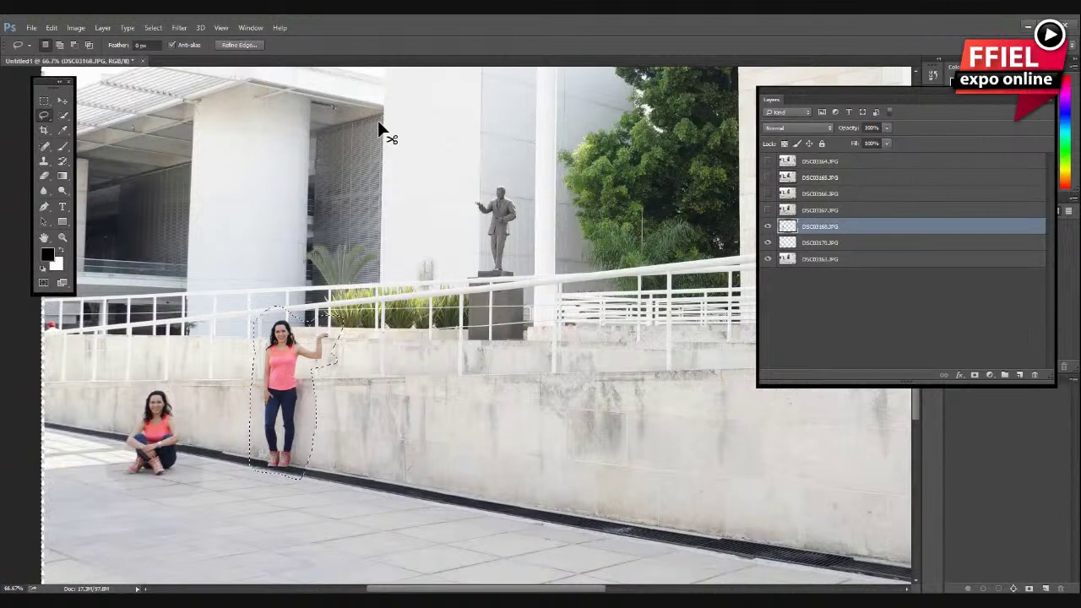
key("ctrl+d")
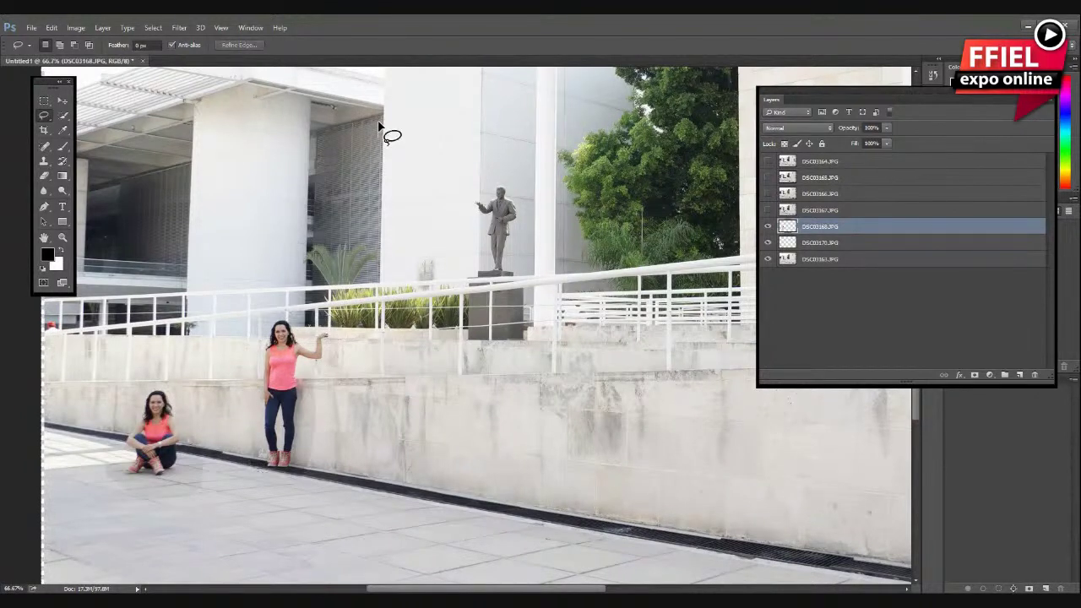
Step: Show layer DSC03167.JPG and draw a loose Lasso selection around the jumping woman, including her raised arms and feet
left_click(826, 210)
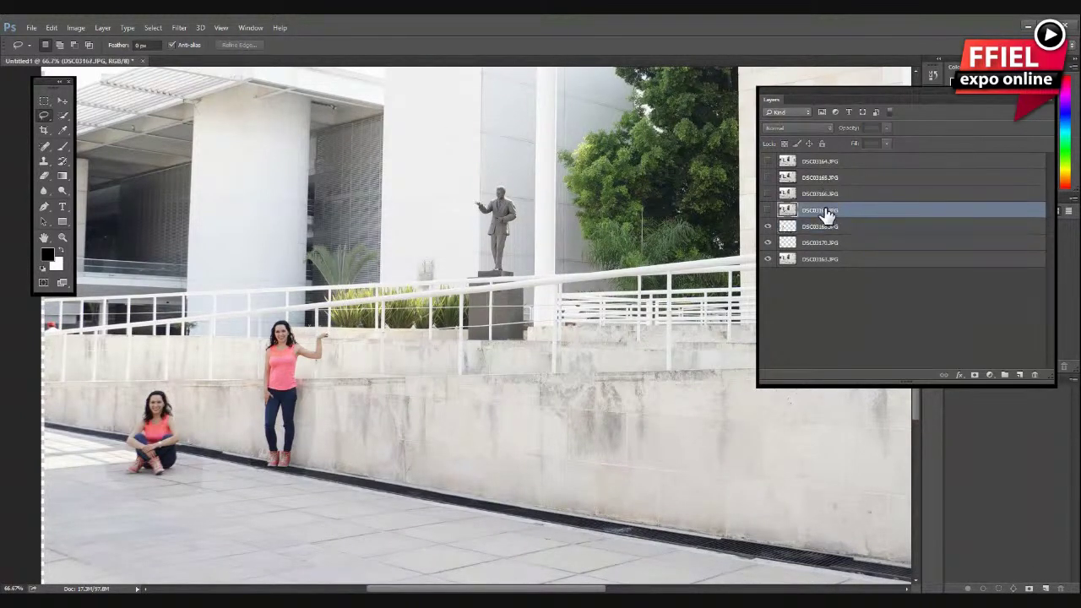
left_click(767, 210)
mouse_move(419, 336)
left_mouse_down()
mouse_move(477, 291)
mouse_move(463, 281)
mouse_move(413, 285)
mouse_move(365, 266)
left_mouse_up()
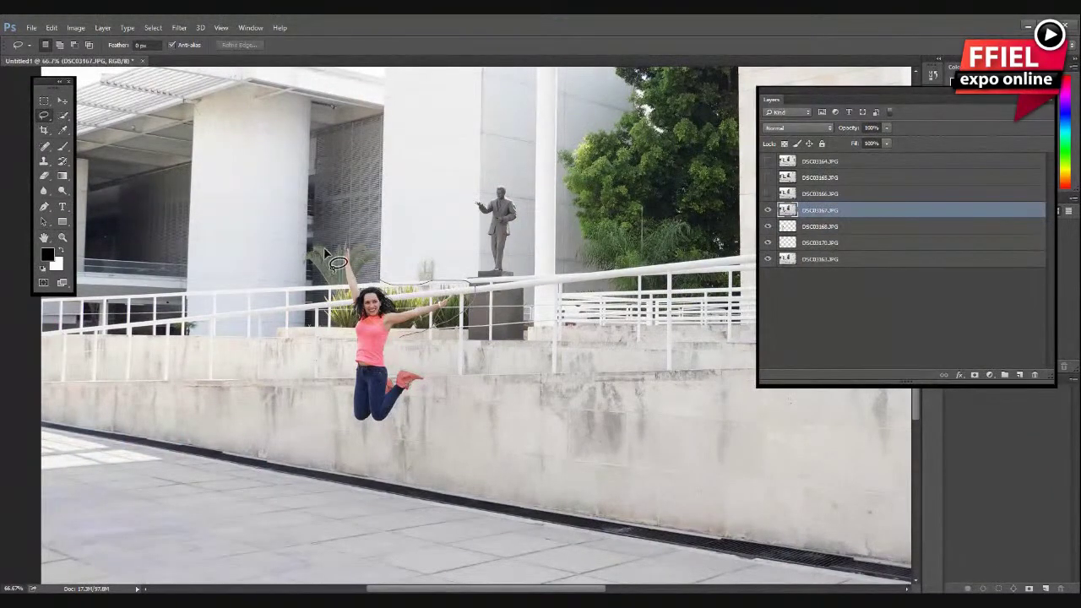
left_click_drag(337, 384, 349, 436)
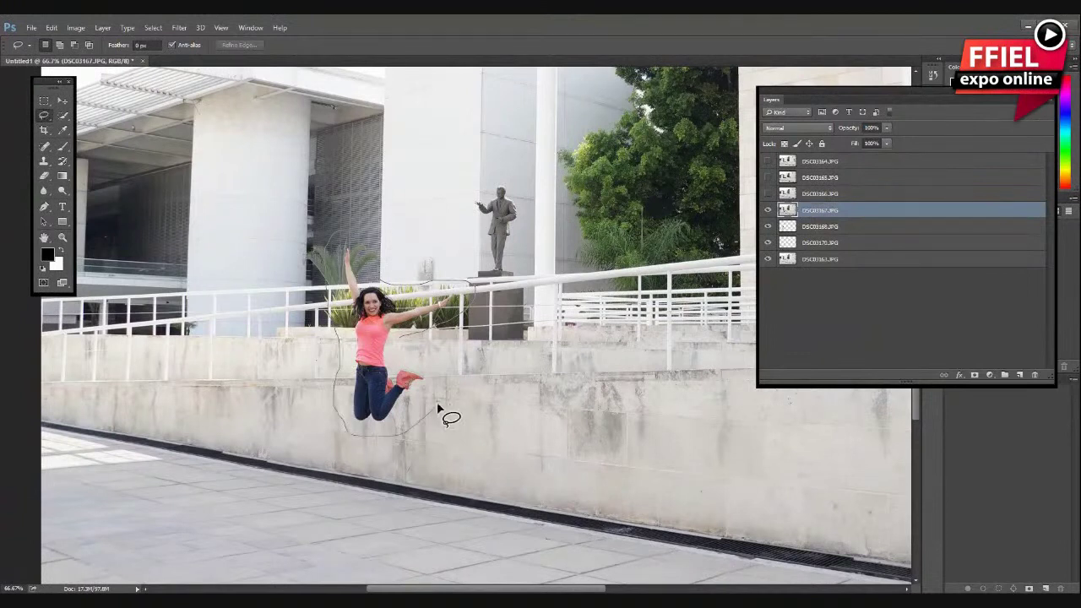
left_click_drag(400, 356, 399, 356)
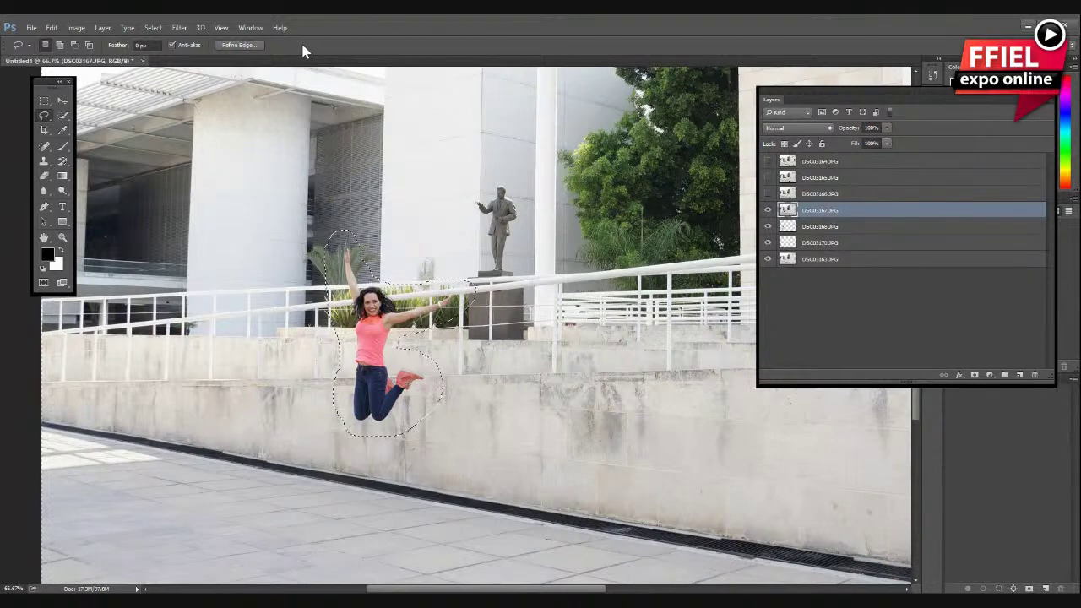
Step: Invert the selection, delete everything around the jumping woman from layer DSC03167.JPG, and deselect
key("Delete")
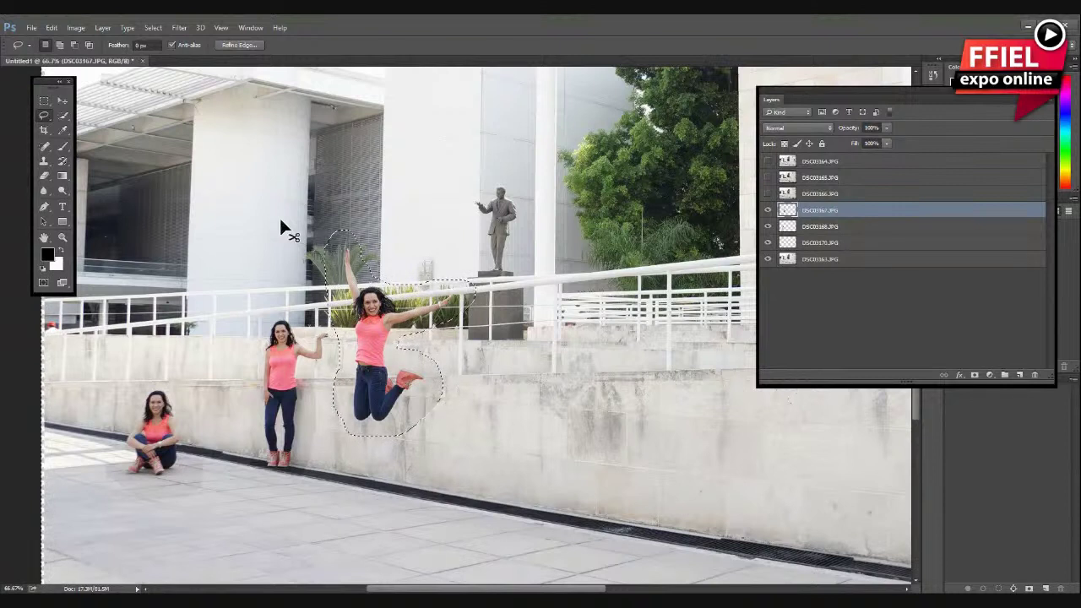
left_click(152, 30)
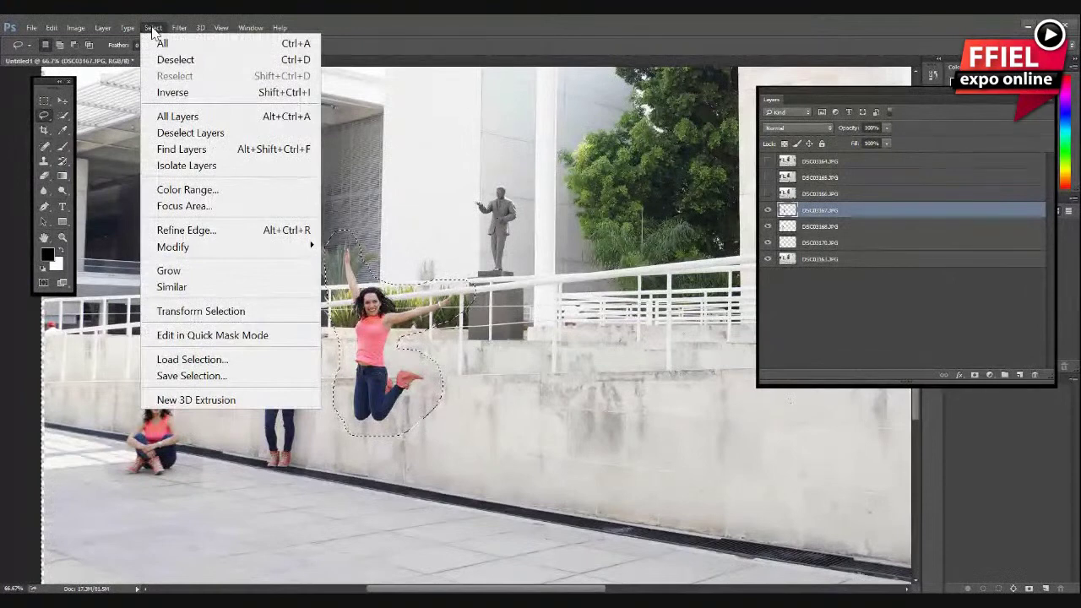
left_click(202, 135)
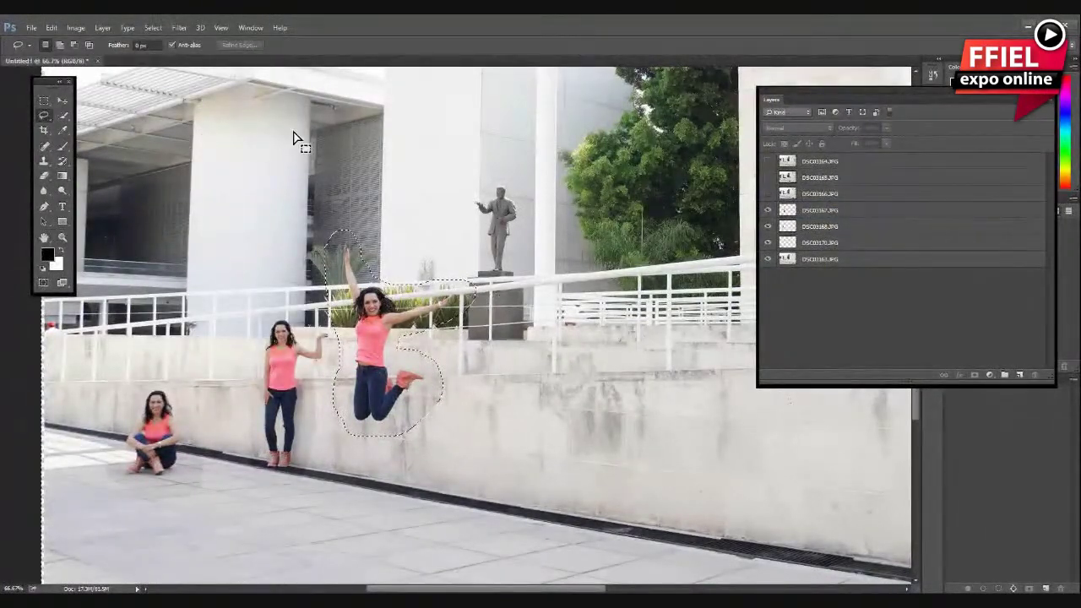
left_click(153, 27)
left_click(177, 61)
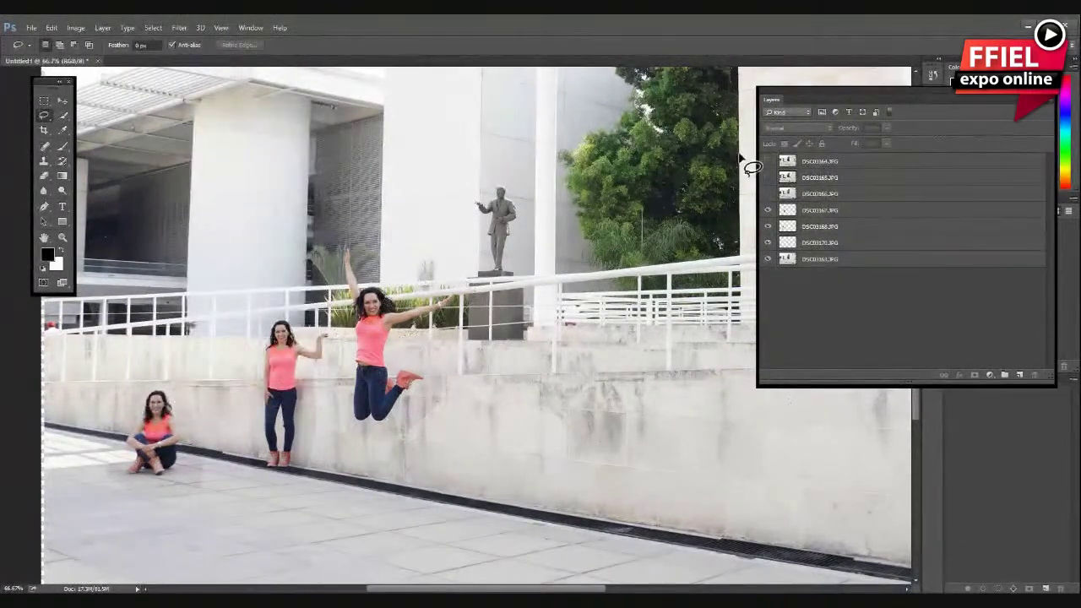
Step: Show layer DSC03166.JPG and isolate the woman sitting on the railing with a loose inverted Lasso selection, deleting her surroundings and deselecting
left_click(816, 194)
left_click(768, 194)
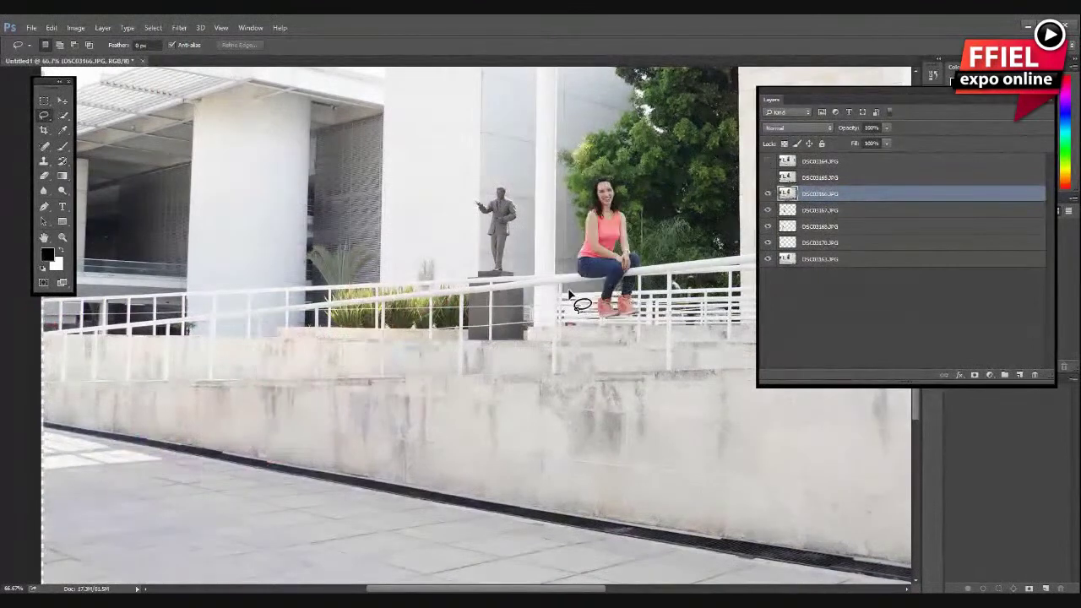
mouse_move(569, 294)
left_mouse_down()
mouse_move(638, 245)
mouse_move(636, 197)
mouse_move(606, 171)
mouse_move(579, 179)
mouse_move(578, 243)
mouse_move(562, 287)
mouse_move(603, 331)
mouse_move(632, 329)
mouse_move(652, 309)
mouse_move(652, 251)
left_mouse_up()
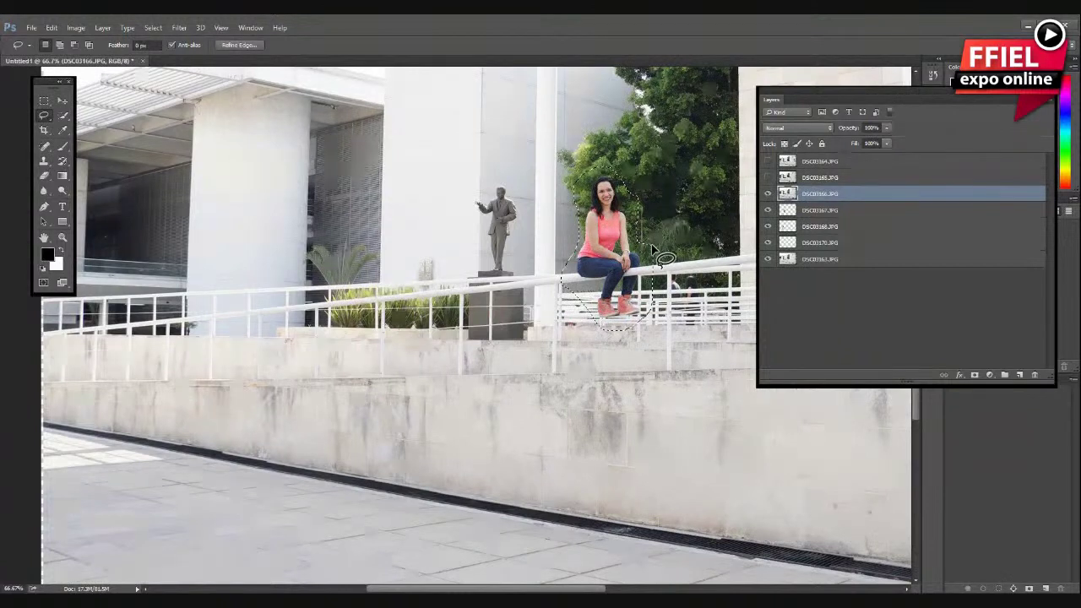
key("Delete")
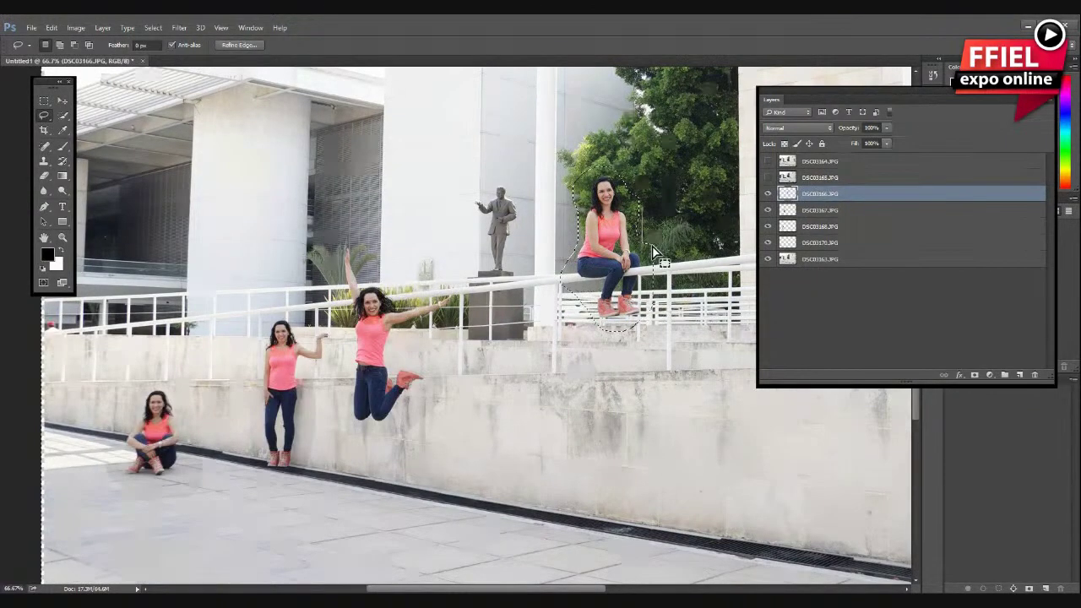
key("ctrl+d")
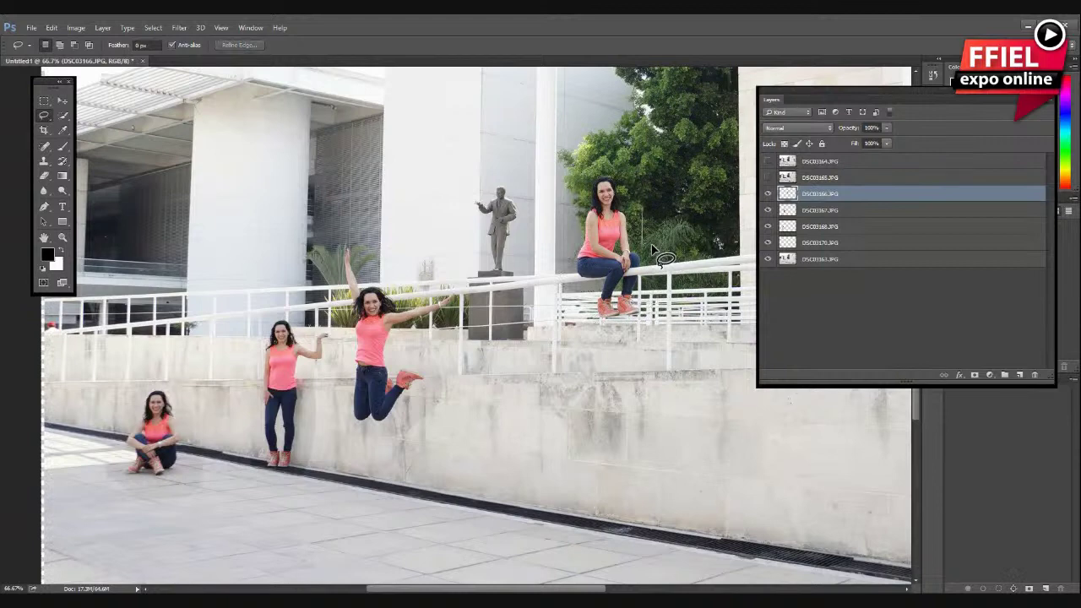
Step: Show layer DSC03165.JPG and draw a loose Lasso selection around the crouching woman and her outstretched arms
key("h")
left_click_drag(625, 285, 221, 243)
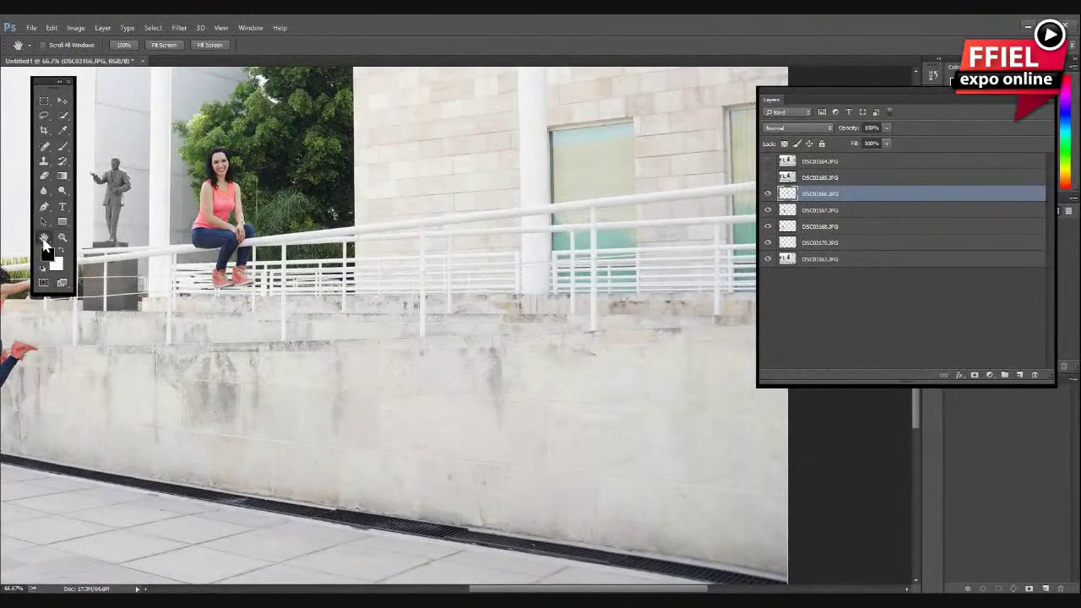
left_click_drag(209, 260, 399, 273)
left_click_drag(488, 279, 293, 313)
left_click_drag(406, 313, 398, 314)
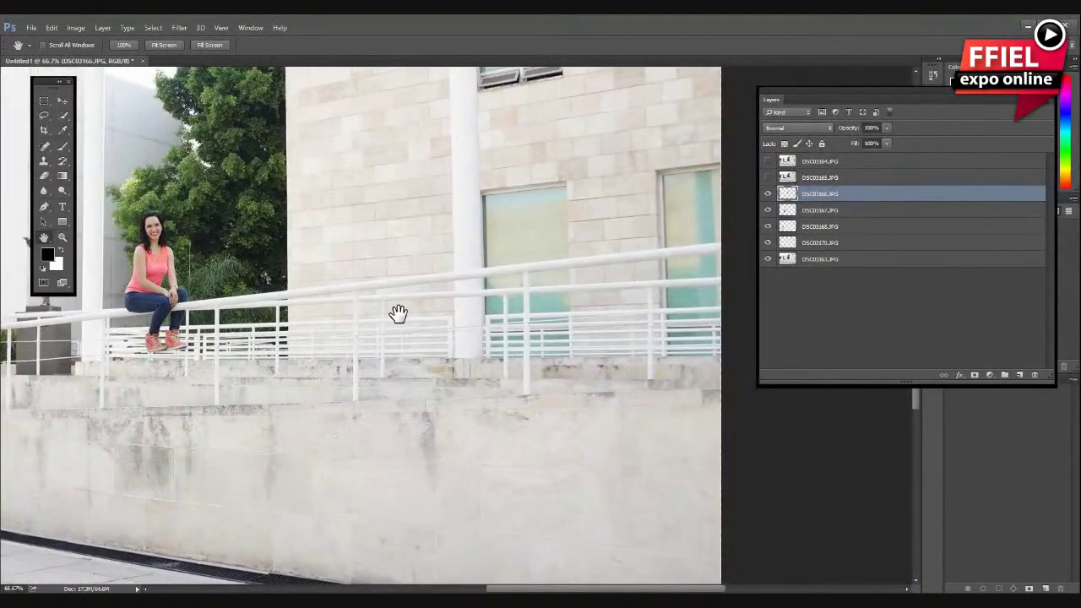
left_click(831, 183)
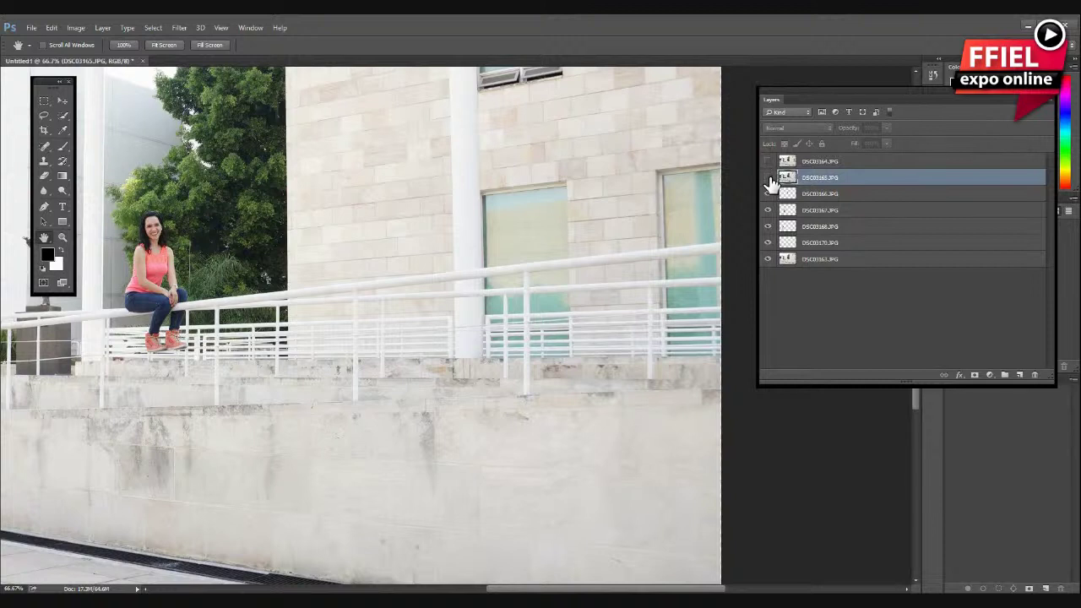
left_click(769, 179)
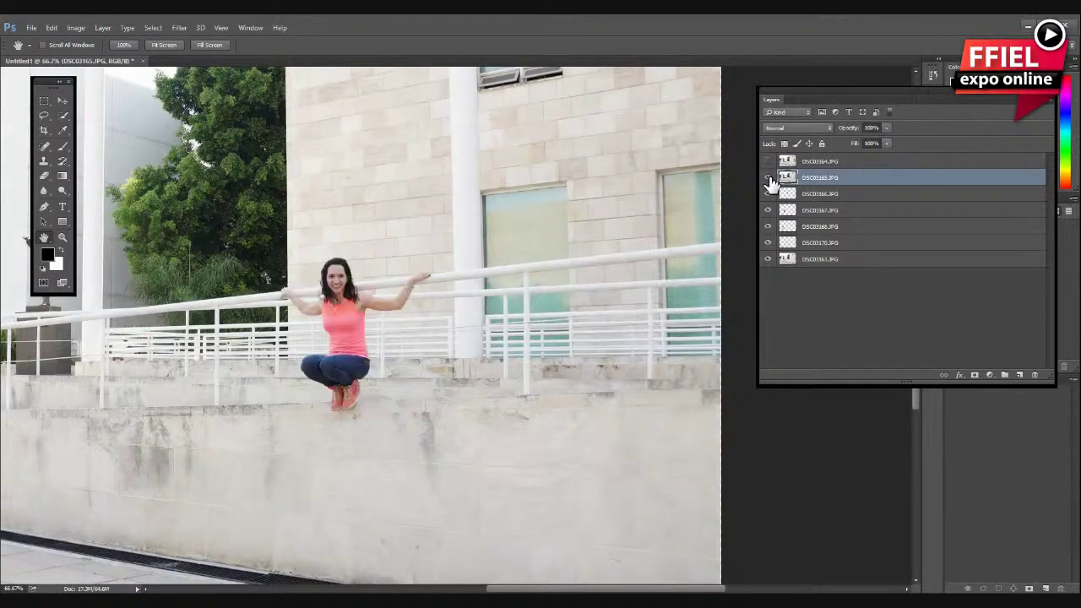
left_click(45, 121)
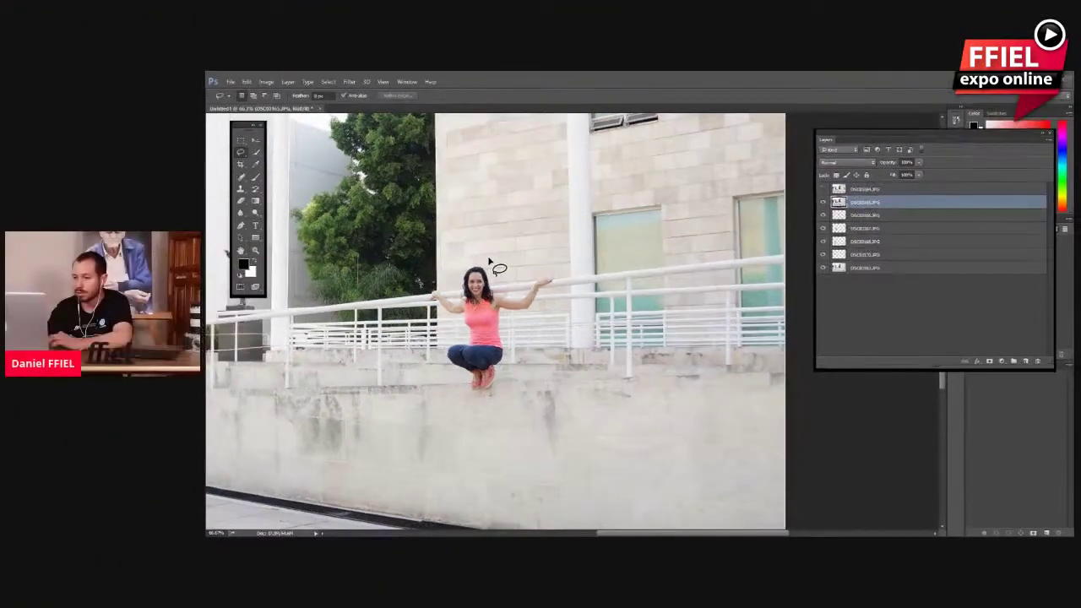
mouse_move(488, 261)
left_mouse_down()
mouse_move(455, 287)
mouse_move(446, 294)
mouse_move(431, 280)
mouse_move(421, 297)
mouse_move(461, 333)
mouse_move(440, 352)
mouse_move(459, 395)
mouse_move(494, 402)
mouse_move(512, 384)
mouse_move(519, 333)
mouse_move(563, 290)
mouse_move(559, 272)
mouse_move(541, 265)
mouse_move(512, 285)
mouse_move(484, 264)
left_mouse_up()
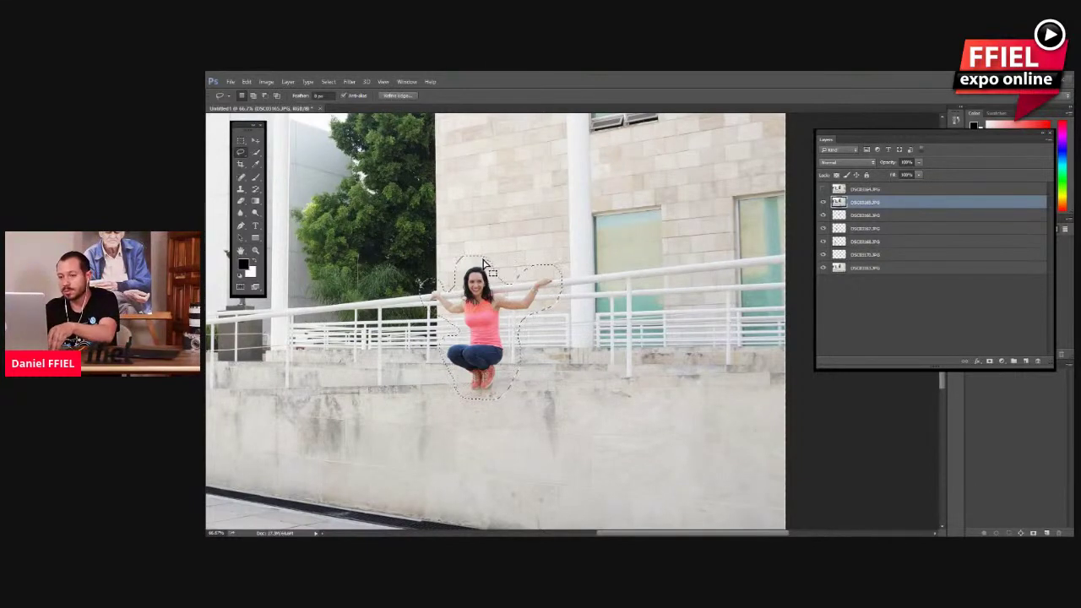
Step: Invert the selection, delete everything around the crouching woman from layer DSC03165.JPG, and deselect
key("ctrl+shift+i")
key("Delete")
key("ctrl+d")
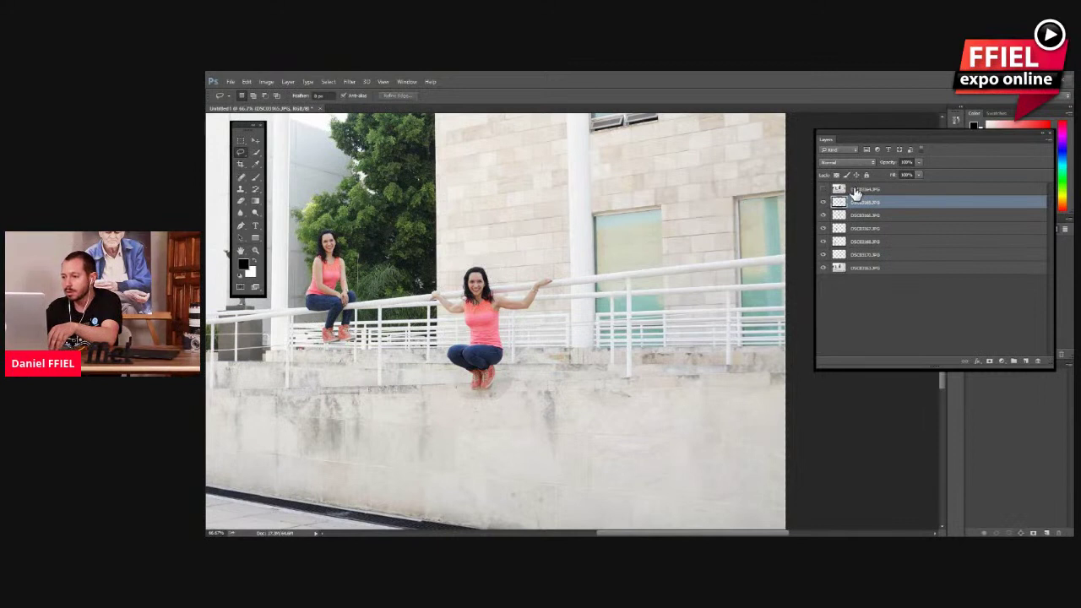
Step: Show layer DSC03164.JPG and isolate the woman leaning on the railing with a loose inverted Lasso selection, deleting her surroundings and deselecting
left_click(855, 191)
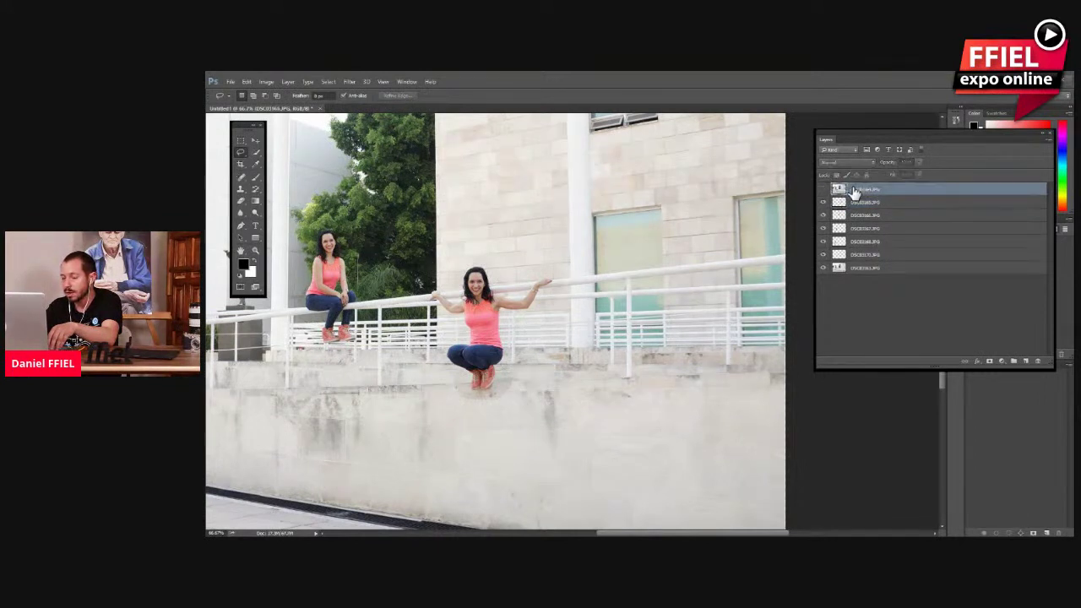
left_click(824, 189)
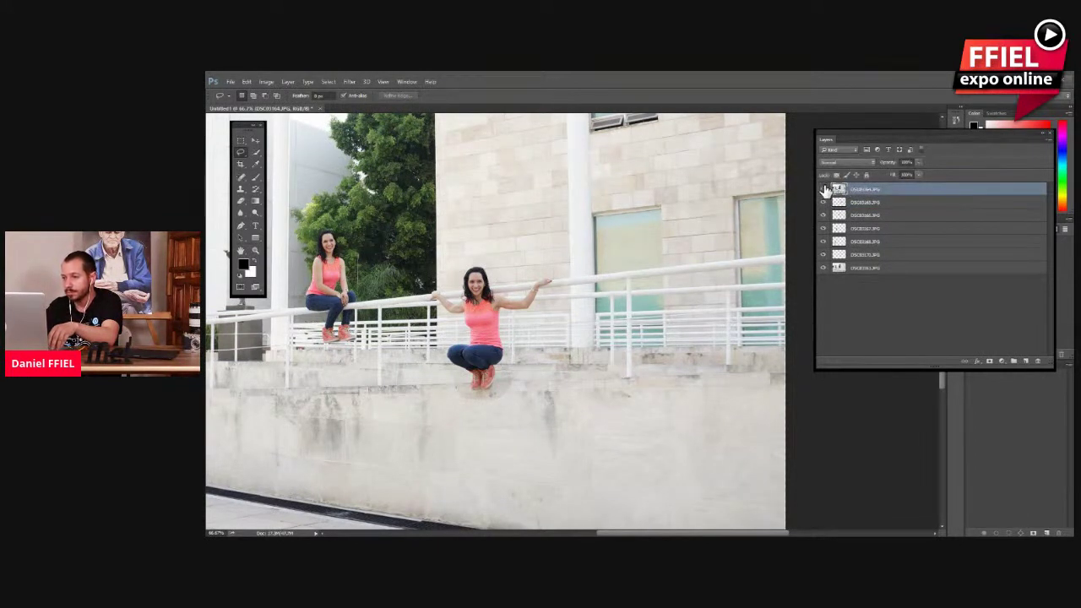
mouse_move(698, 232)
left_mouse_down()
mouse_move(692, 208)
mouse_move(642, 210)
mouse_move(630, 269)
mouse_move(641, 379)
mouse_move(692, 392)
left_mouse_up()
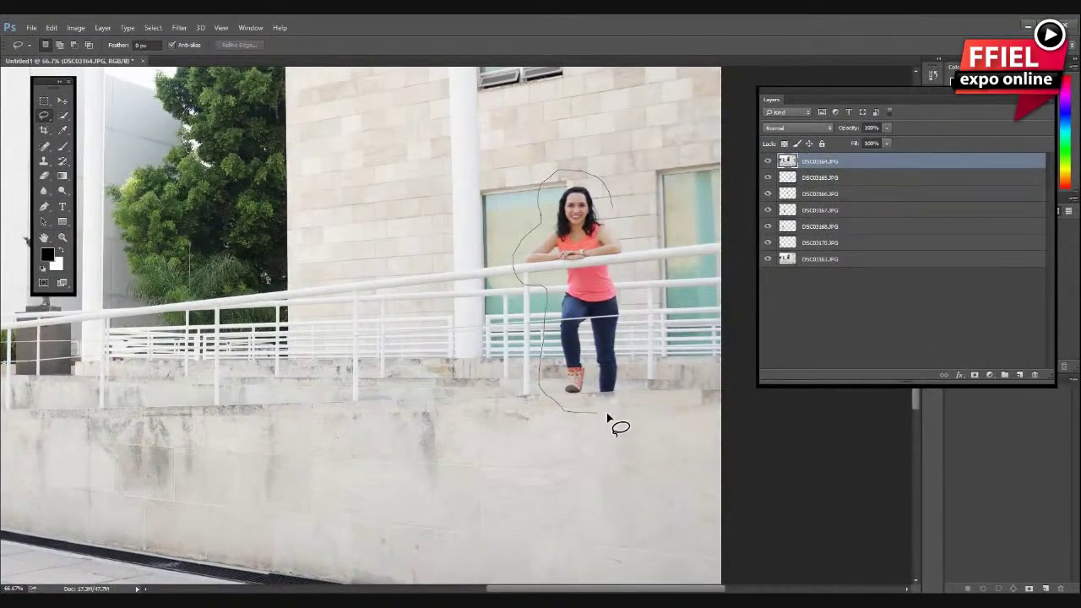
mouse_move(606, 413)
left_mouse_down()
mouse_move(630, 377)
mouse_move(618, 264)
mouse_move(635, 241)
mouse_move(617, 217)
left_mouse_up()
key("ctrl+shift+i")
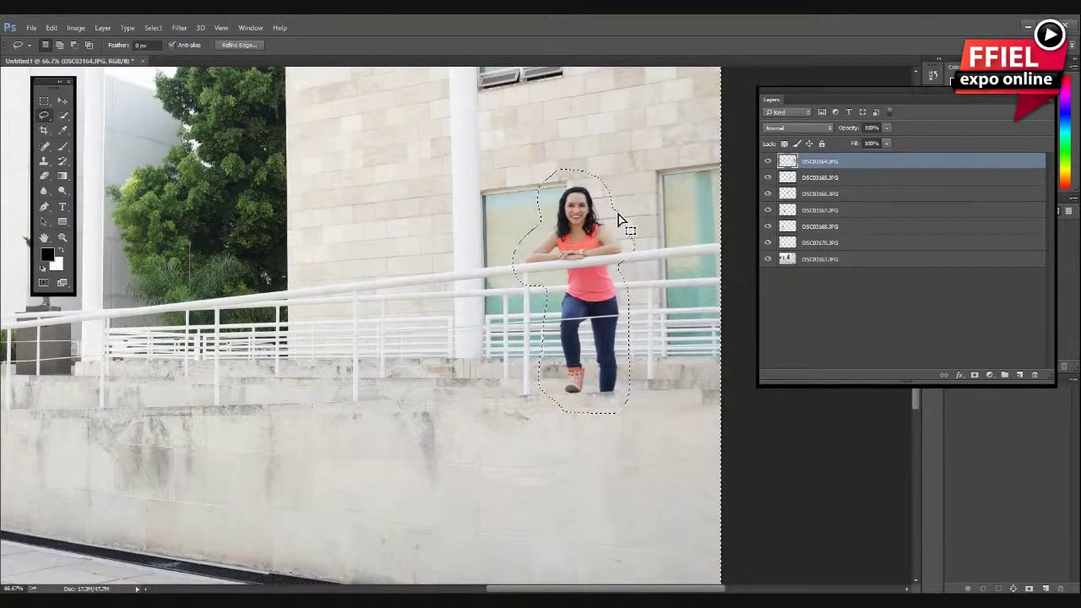
key("Delete")
key("ctrl+d")
Step: Review the whole composite and examine the cutout edge on the wall beside the jumping woman's feet up close
key("z")
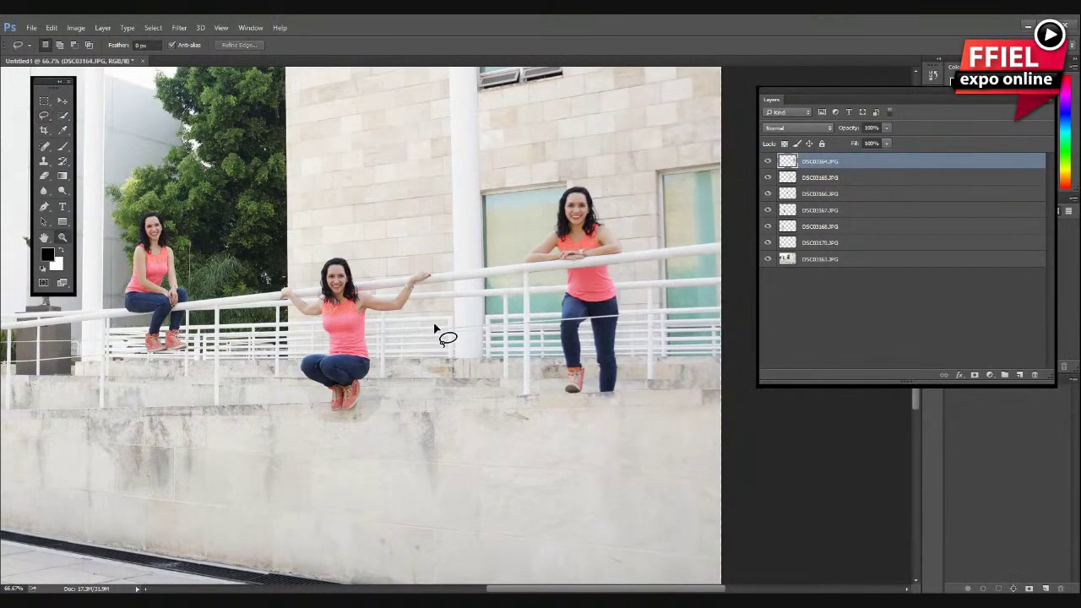
left_click(332, 341, "alt")
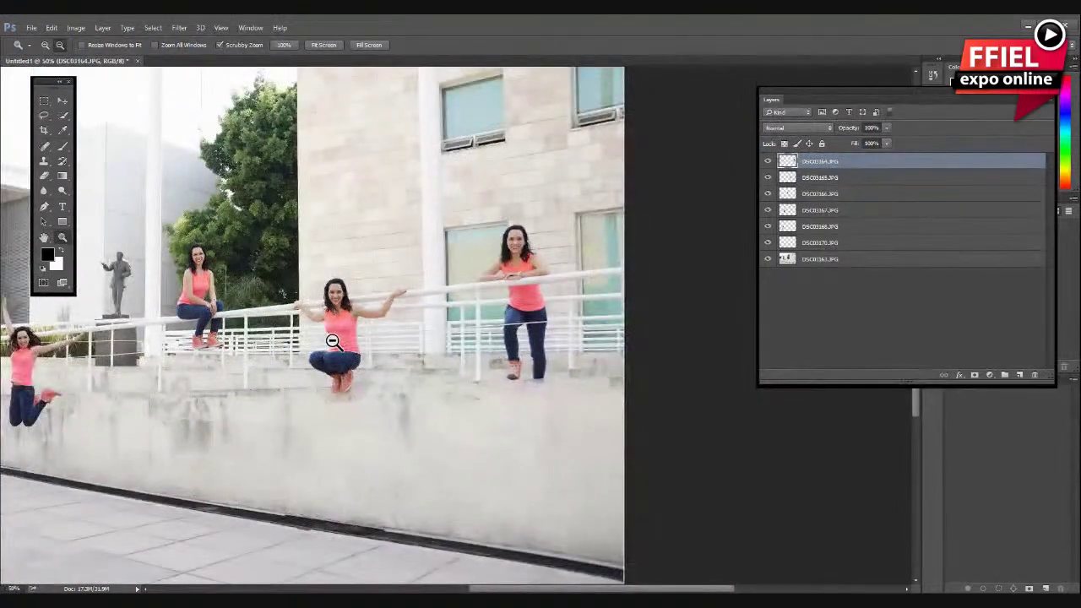
left_click(333, 338, "alt")
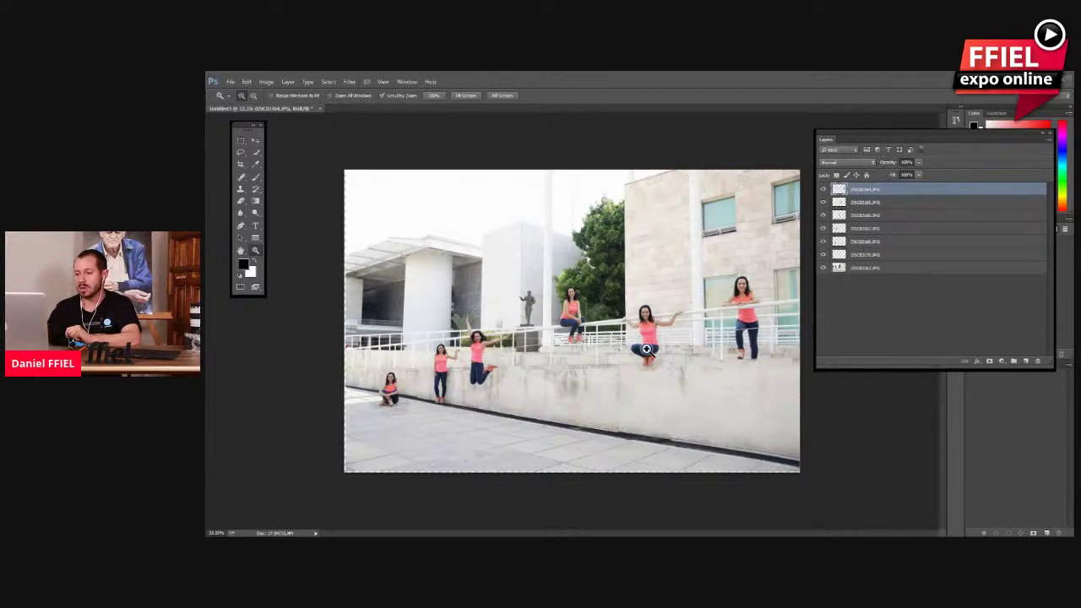
left_click_drag(491, 375, 494, 375)
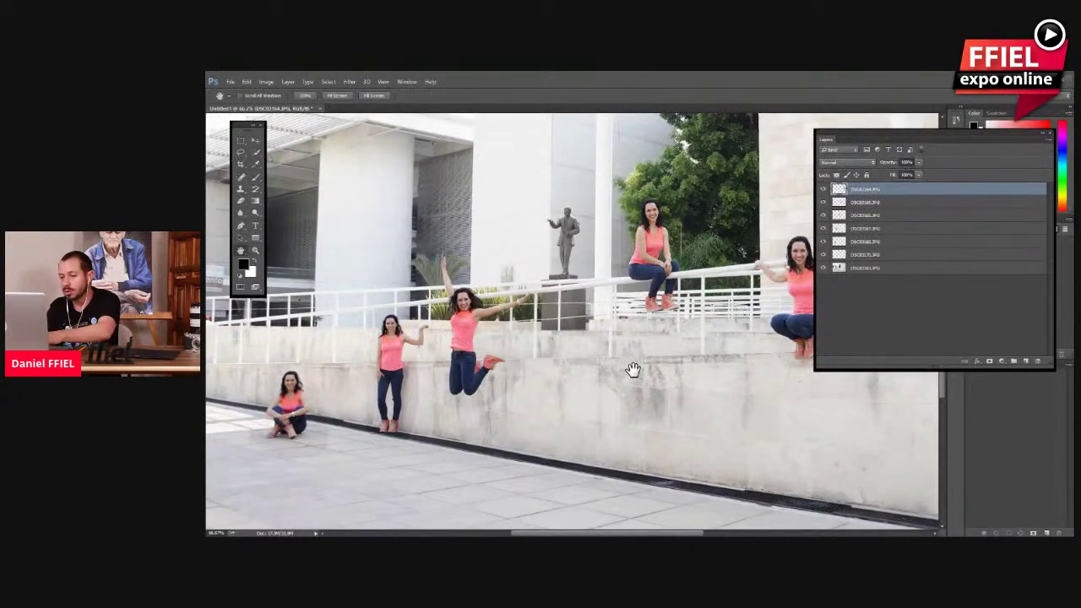
left_click_drag(516, 403, 518, 352)
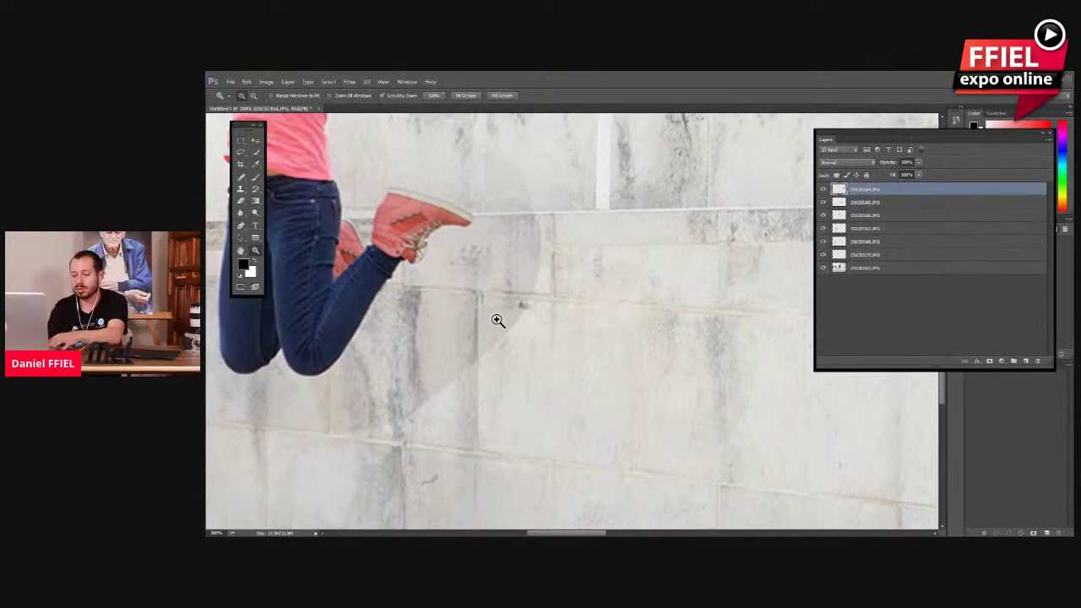
left_click(498, 321, "alt")
left_click(498, 321, "alt")
left_click(497, 321, "alt")
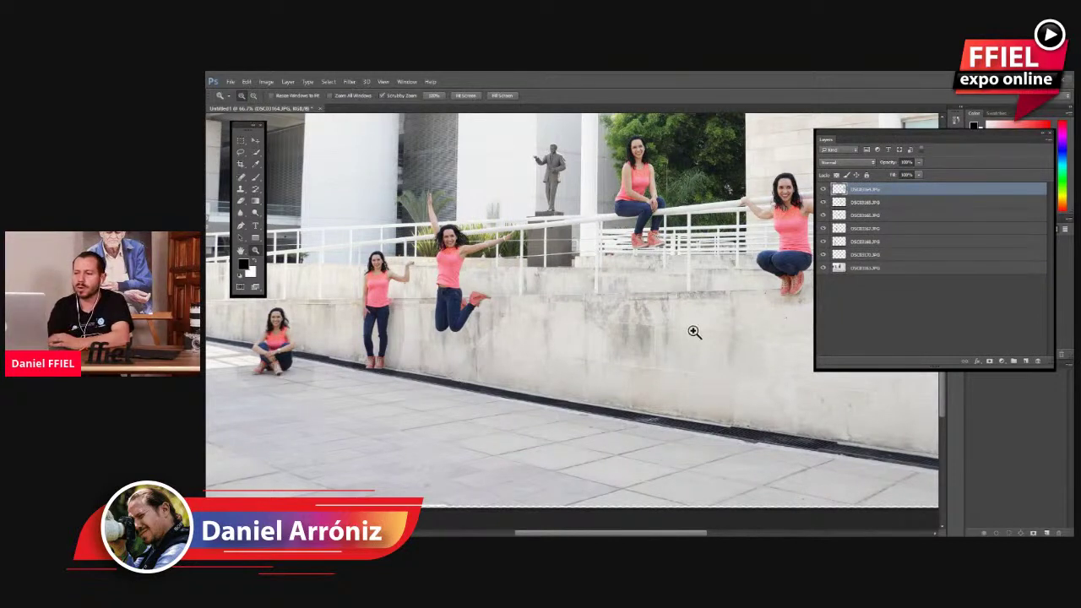
Step: Make layer DSC03170.JPG active and inspect the cutout edges around the seated woman up close
left_click(879, 257)
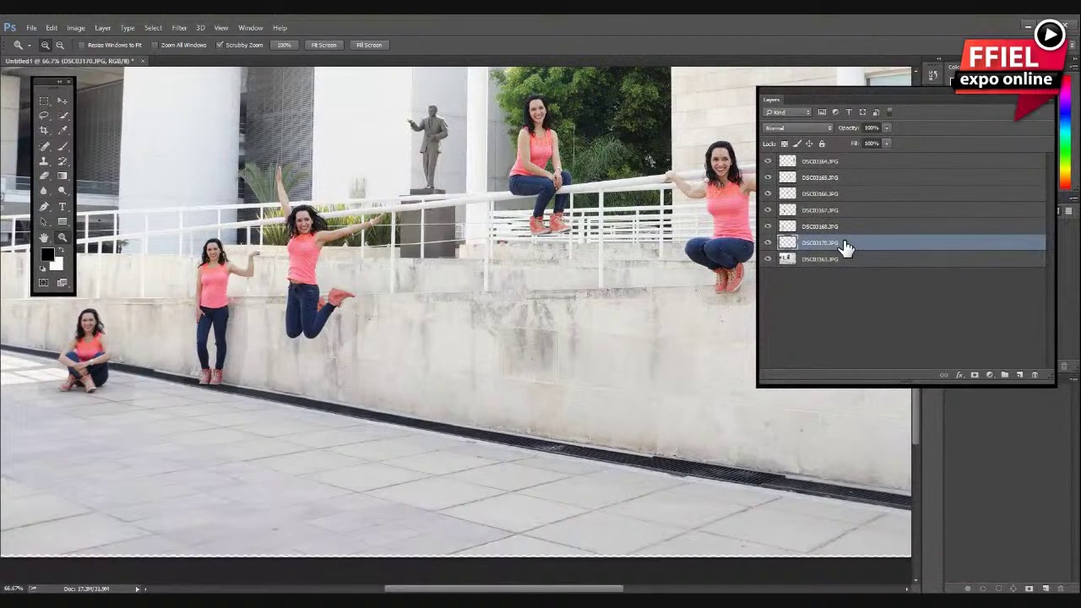
left_click_drag(845, 246, 78, 383)
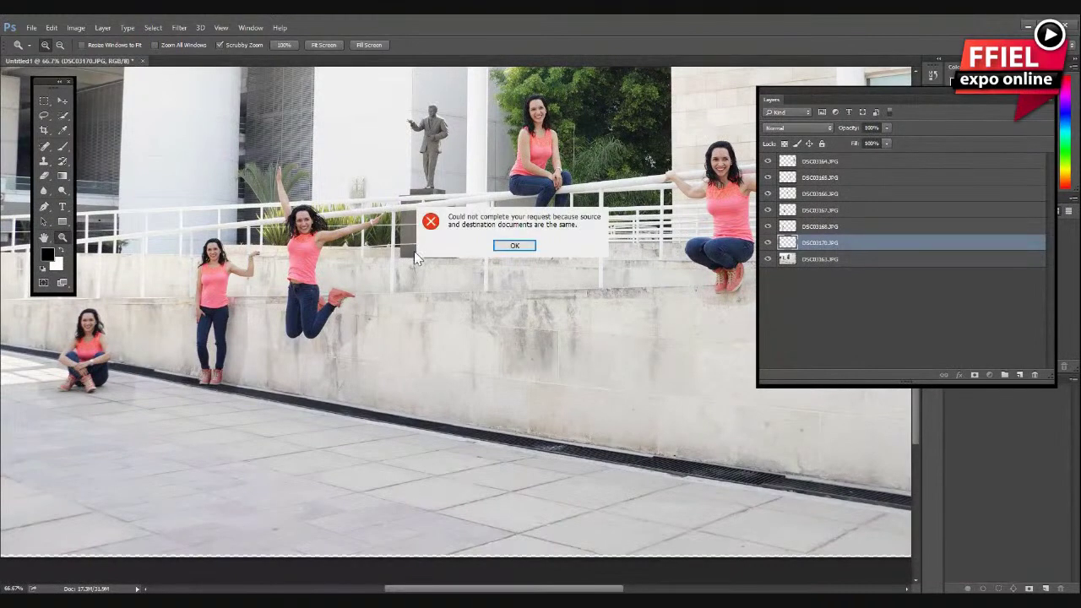
left_click(515, 245)
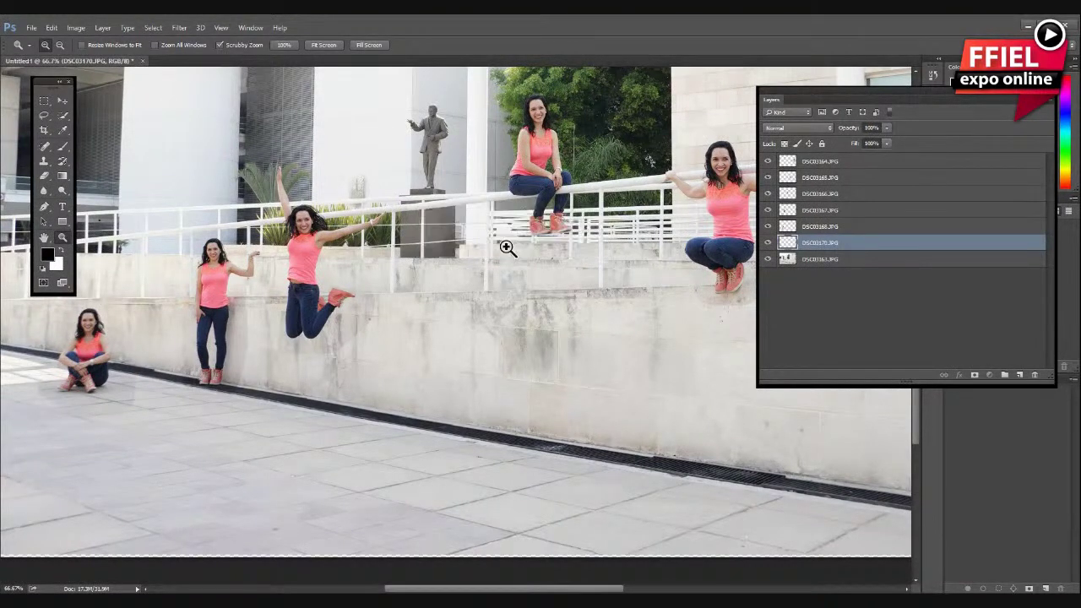
left_click(127, 417)
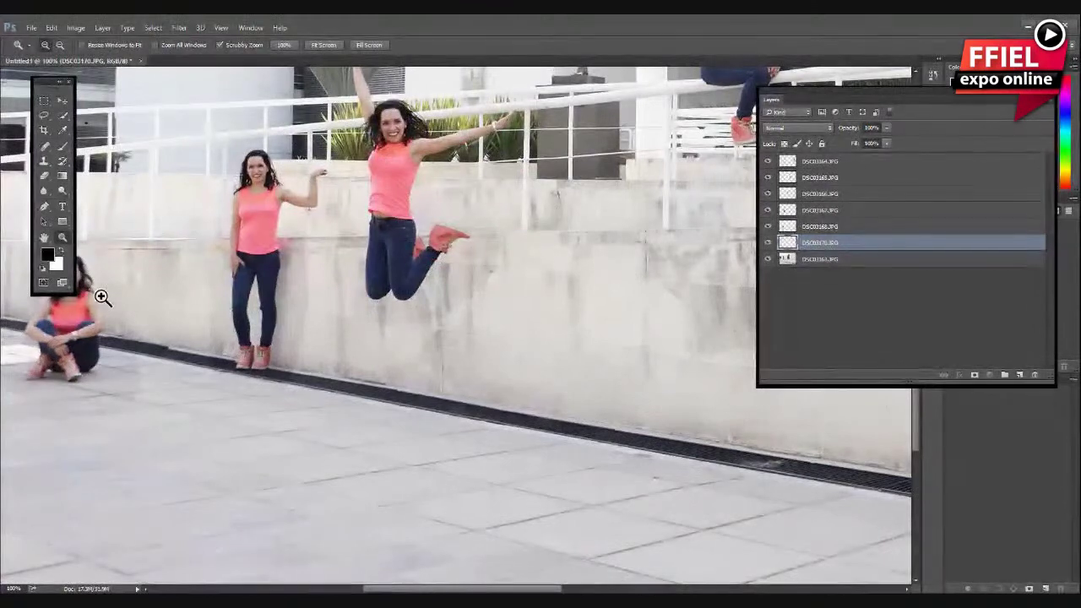
key("h")
left_click_drag(121, 299, 278, 268)
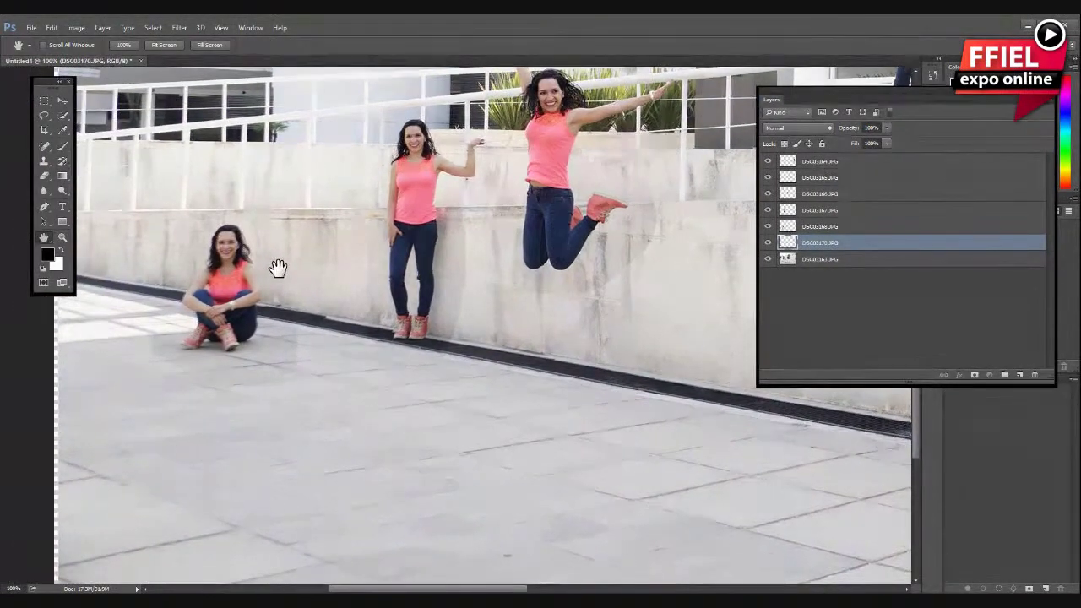
Step: Set up the Eraser with a larger brush size and minimum hardness for softening the cutout edges on layer DSC03170.JPG
left_click(45, 176)
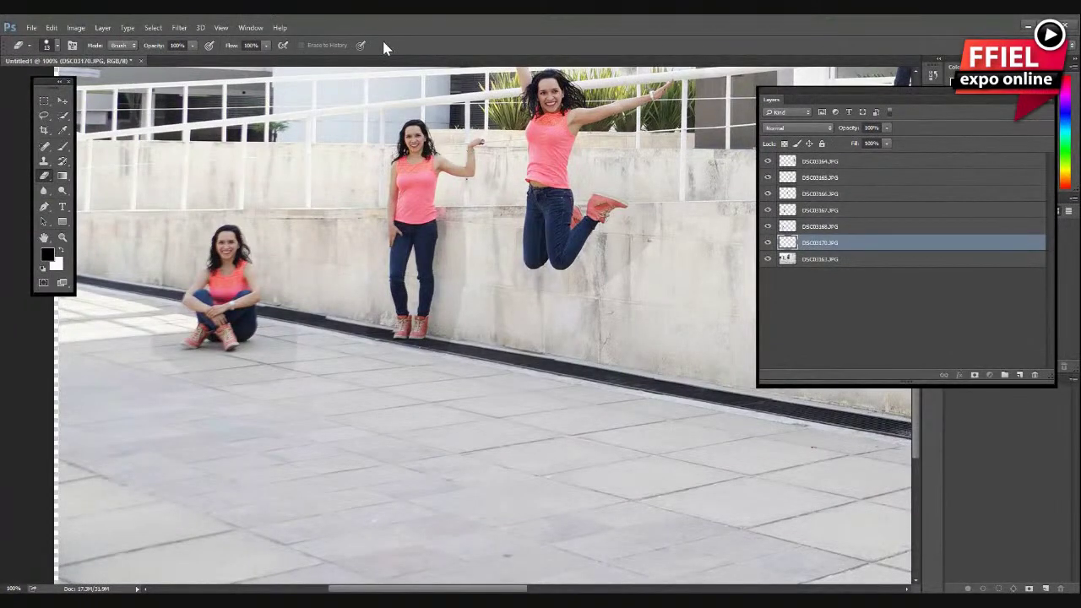
left_click(56, 47)
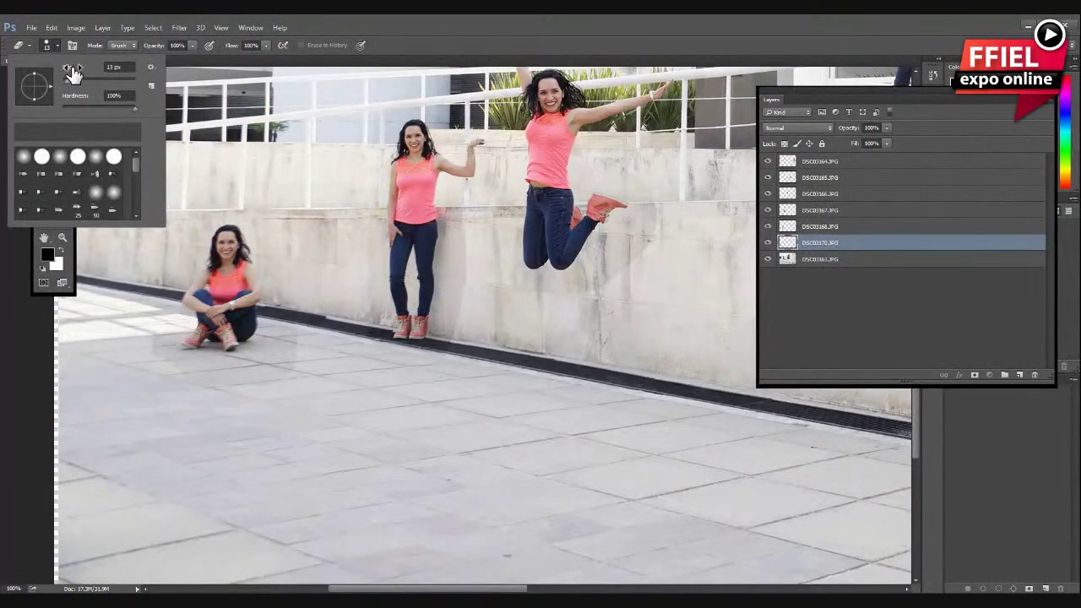
left_click(57, 47)
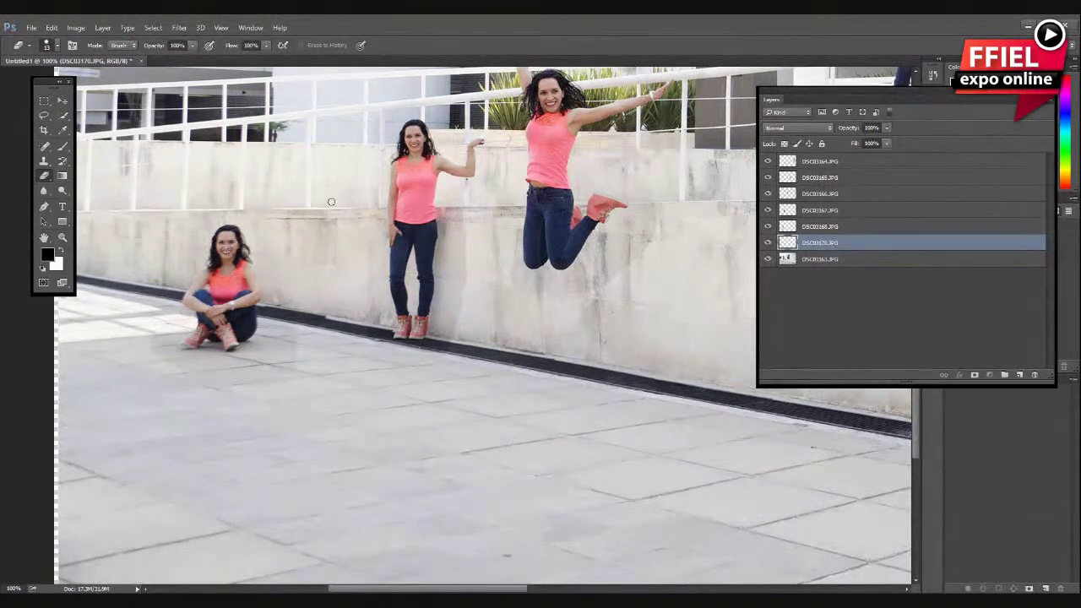
right_click(365, 229)
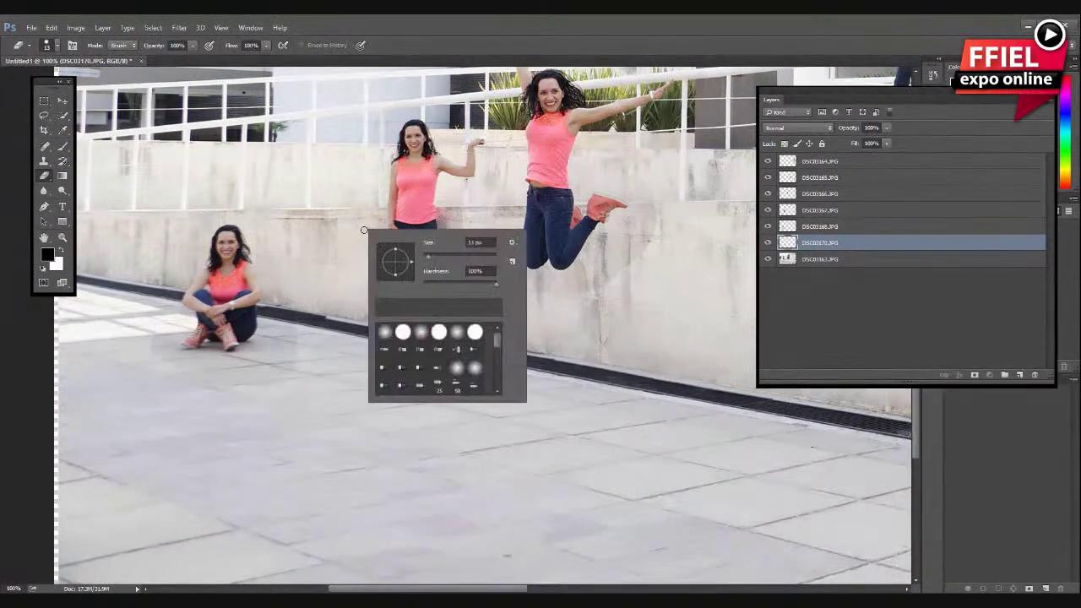
left_click_drag(430, 258, 486, 257)
left_click(429, 253)
left_click(447, 253)
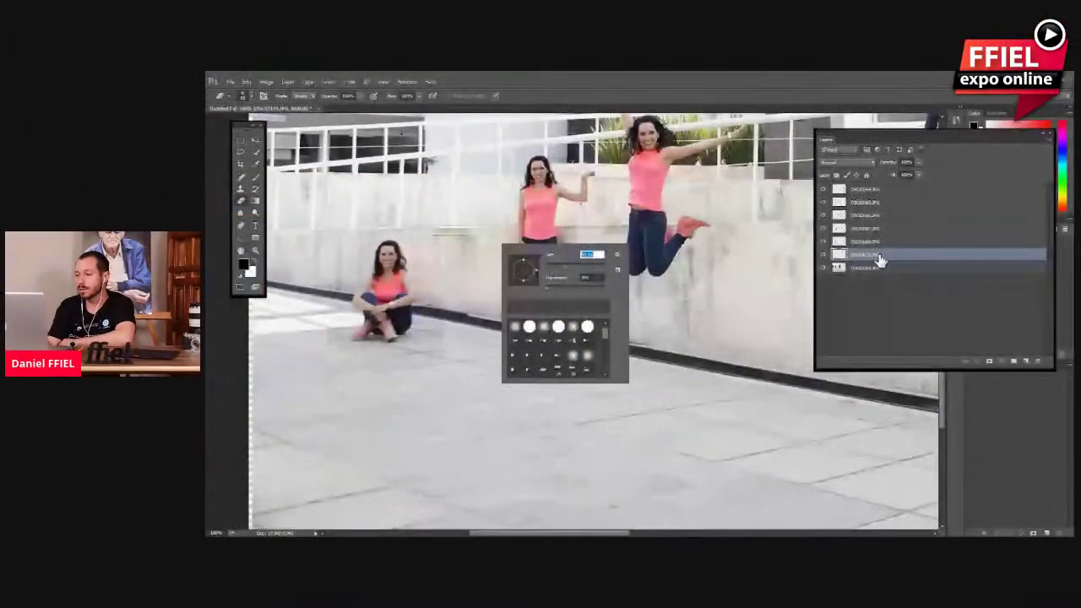
left_click(876, 258)
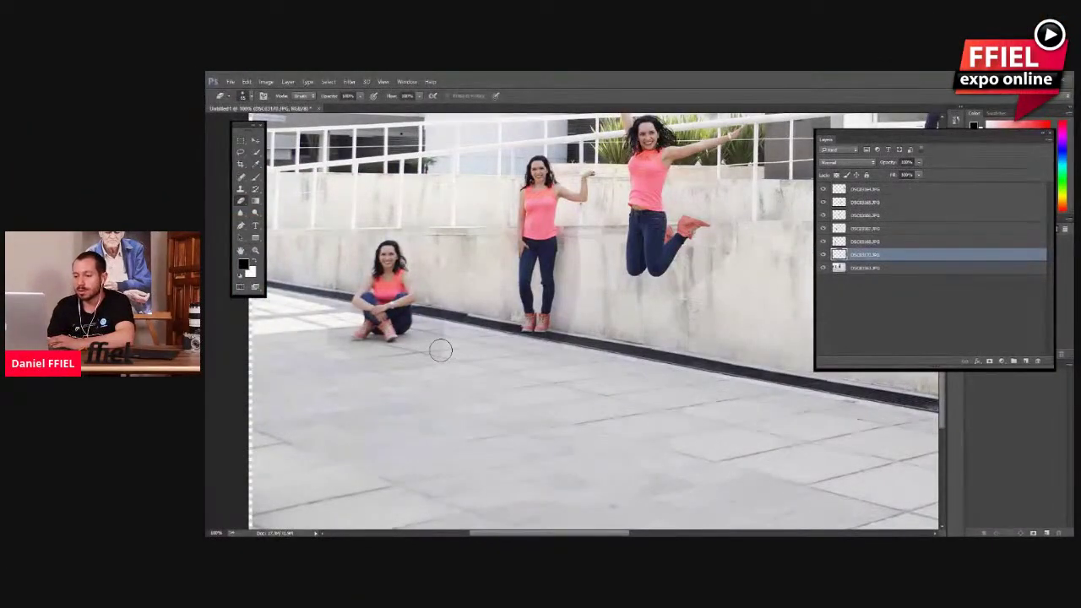